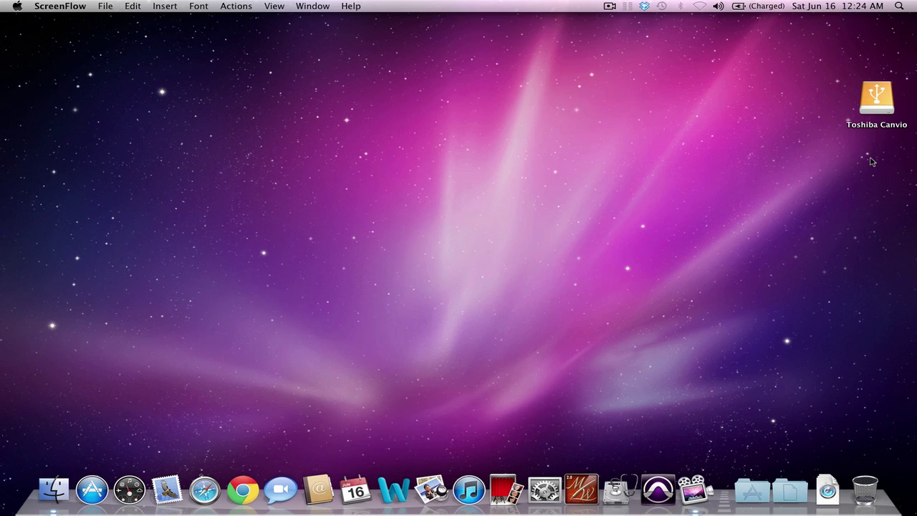
Open Copy of Simple Plan.ptx from its folder on the Toshiba Canvio drive
double_click(874, 99)
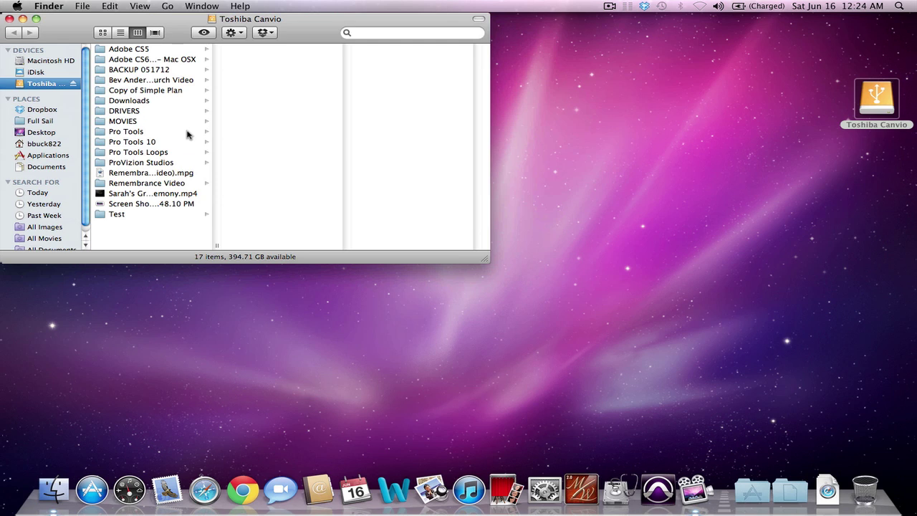
left_click(105, 92)
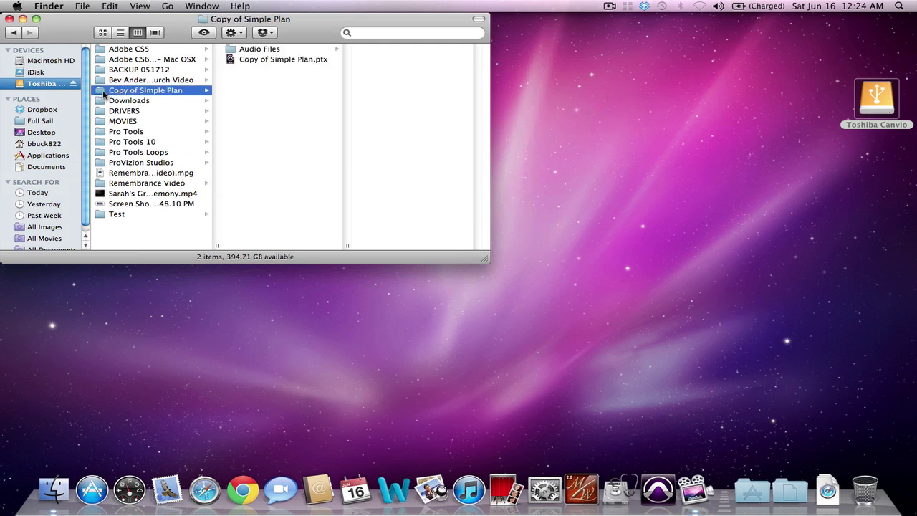
double_click(230, 62)
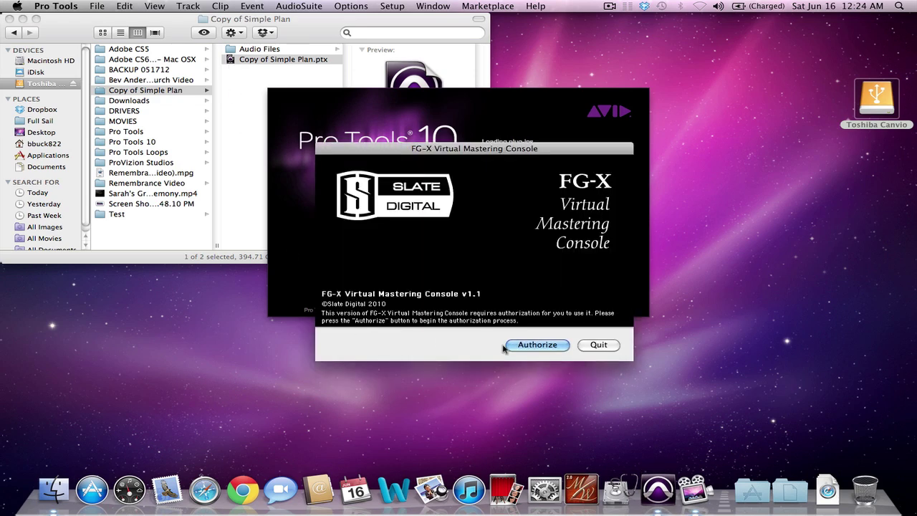
Dismiss the FG-X, unauthorized plug-in and Session Notes prompts, then close MasterMeter and Task Manager
left_click(597, 347)
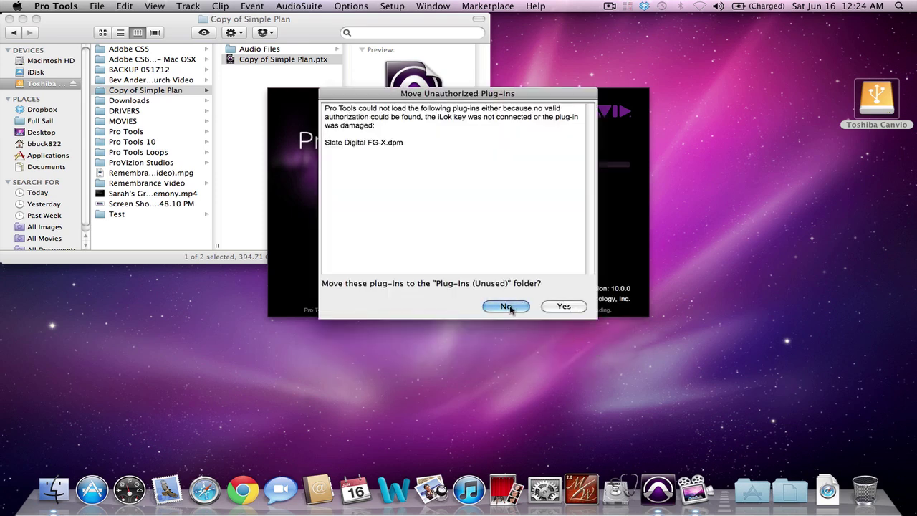
left_click(506, 306)
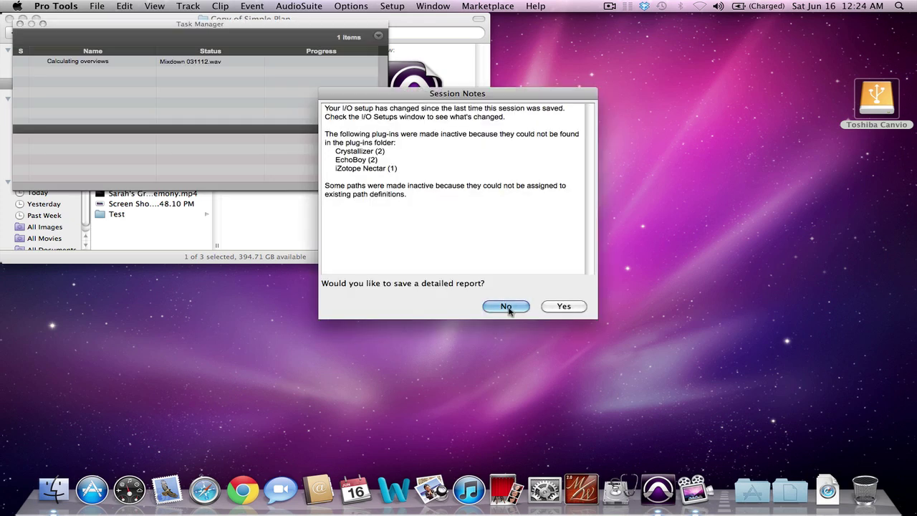
left_click(507, 306)
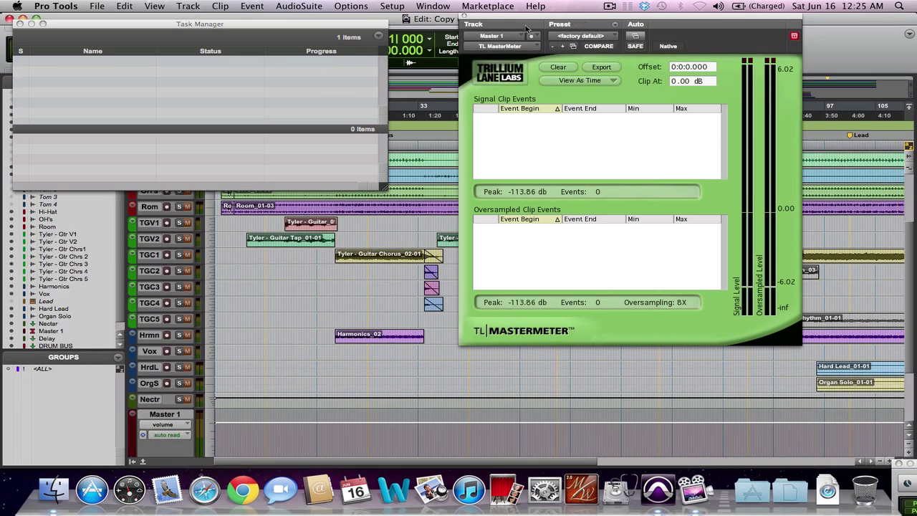
left_click(465, 16)
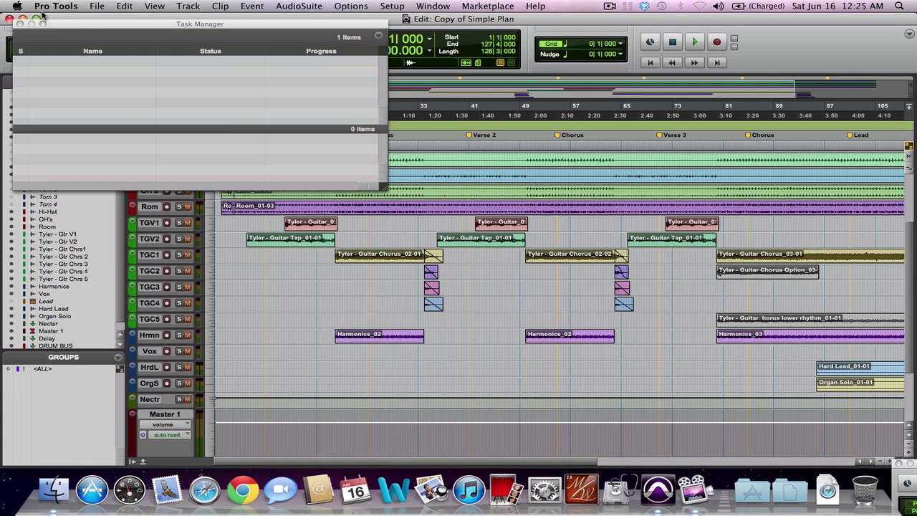
left_click(20, 25)
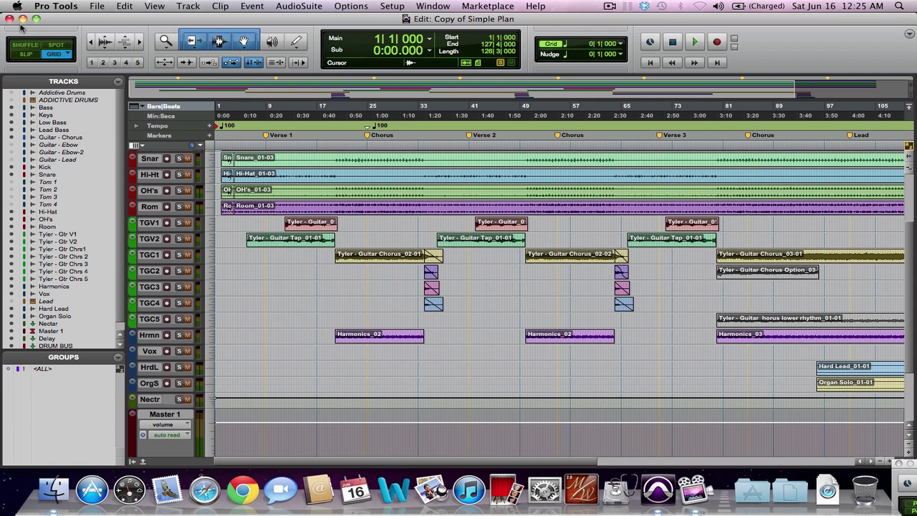
Switch to the Mix window with Cmd+= and scroll to the Mxd031612 strip
key("super+equal")
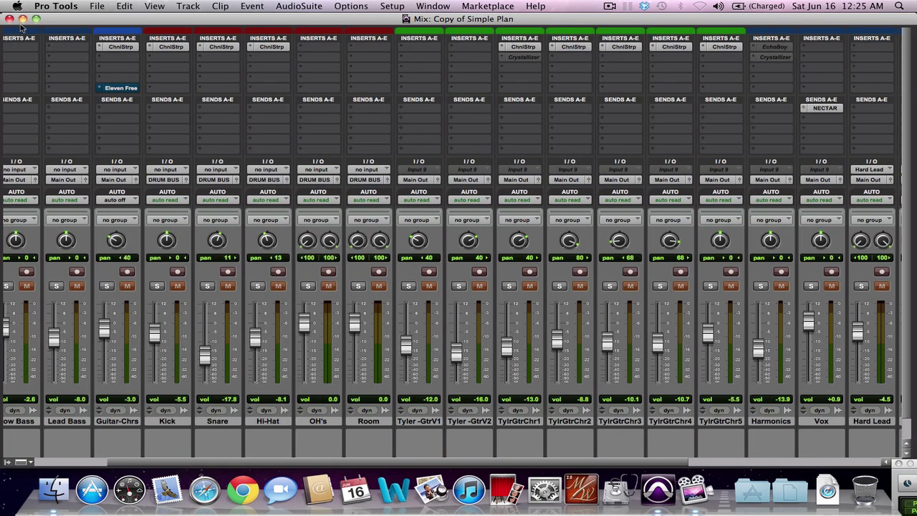
scroll(91, 116, "down", 1)
scroll(91, 116, "left", 2)
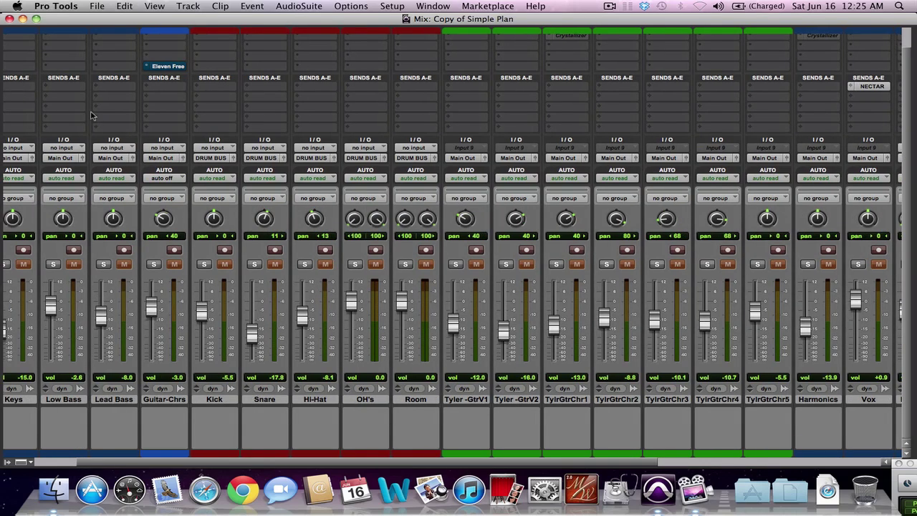
scroll(91, 116, "left", 1)
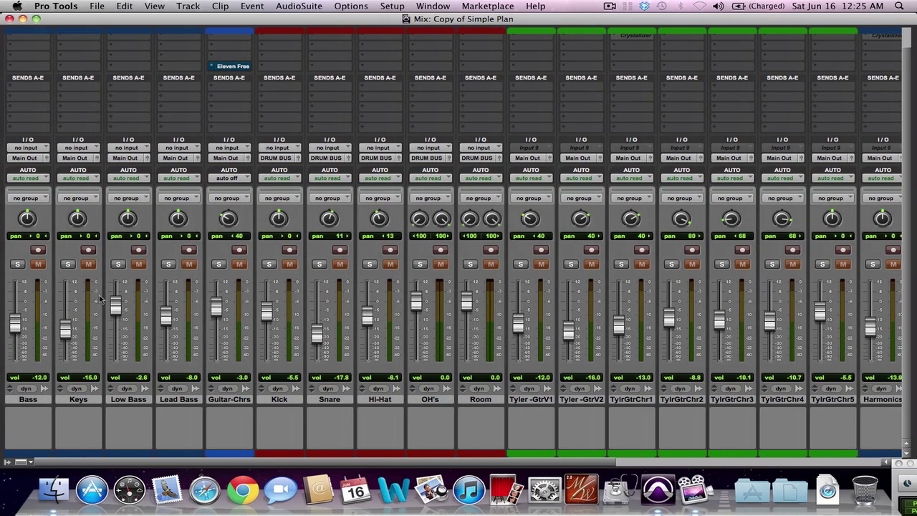
scroll(102, 409, "right", 8)
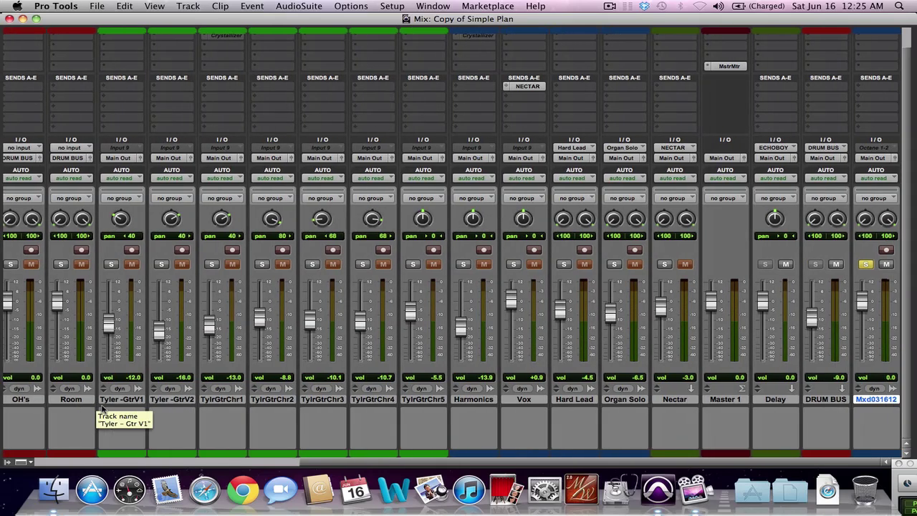
Unsolo the Mxd031612 mixdown track and mute it instead
left_click(866, 265)
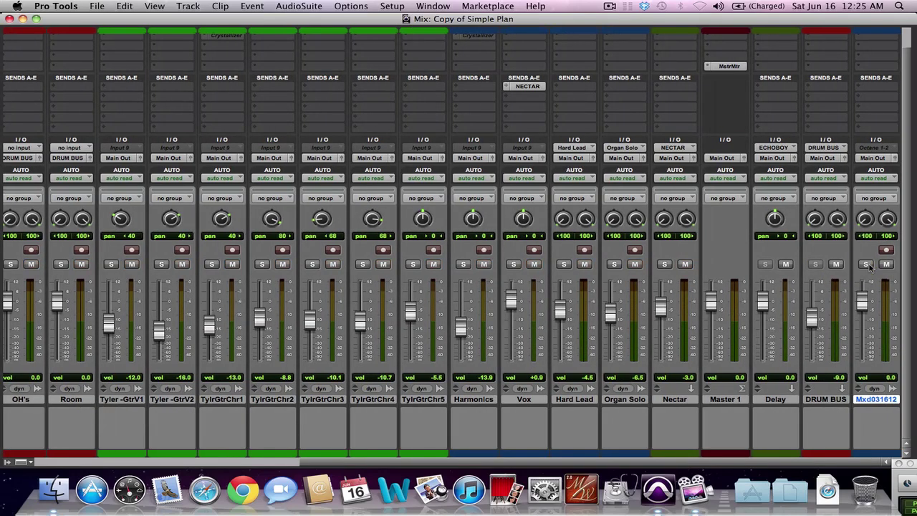
left_click(887, 265)
scroll(666, 214, "left", 8)
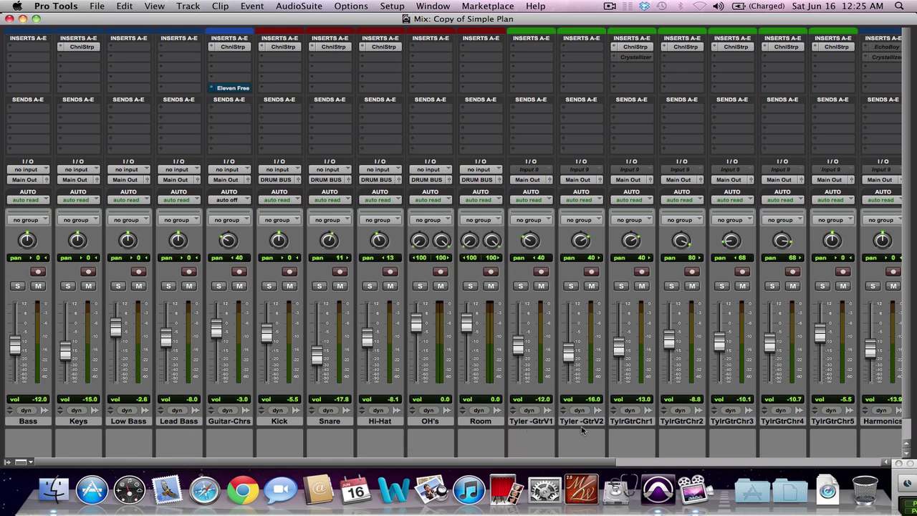
scroll(709, 430, "right", 5)
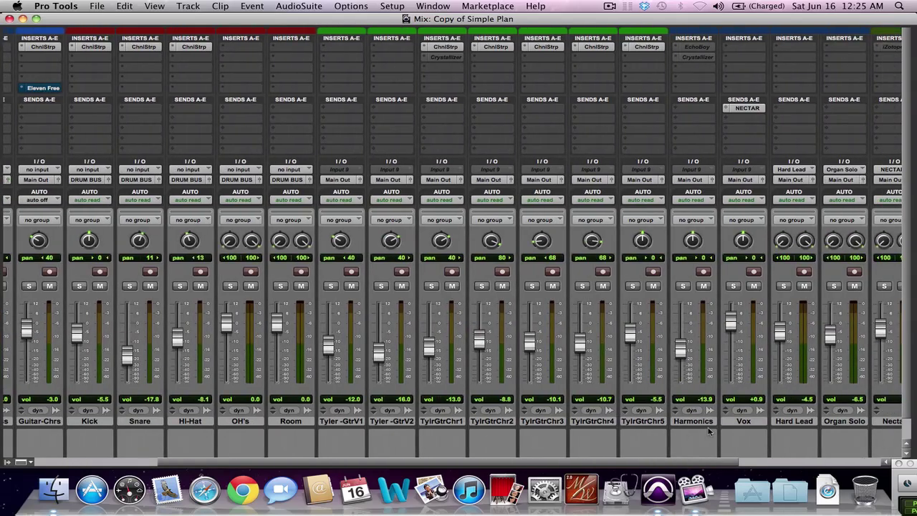
scroll(709, 429, "right", 1)
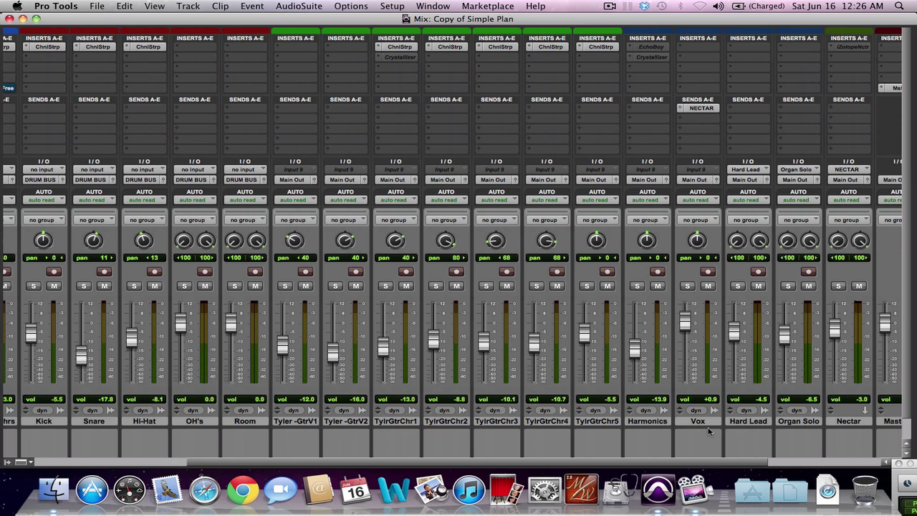
scroll(708, 429, "left", 5)
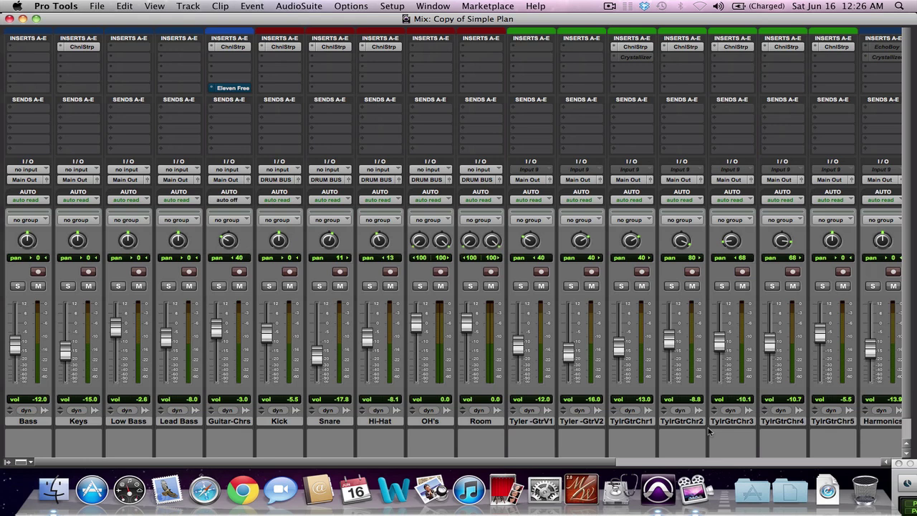
scroll(708, 429, "right", 8)
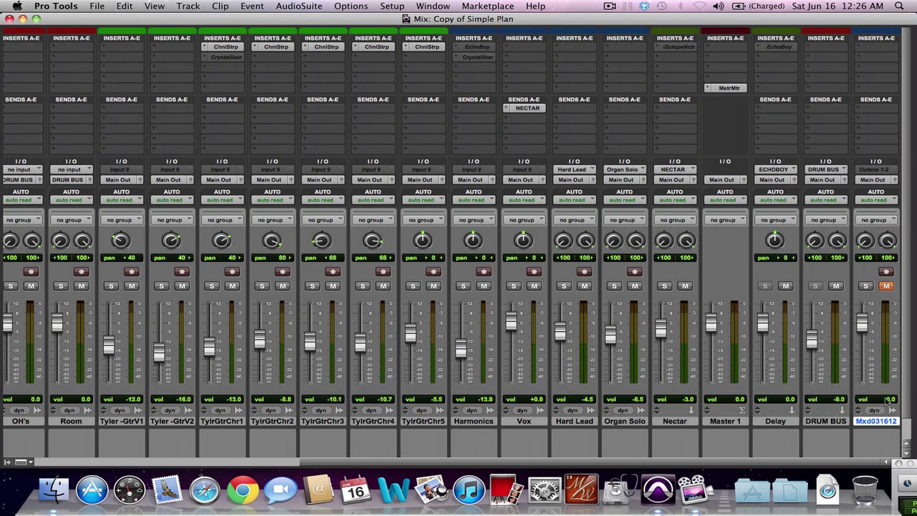
Unmute and solo Mxd031612, then raise the system playback volume two steps
left_click(886, 285)
left_click(865, 285)
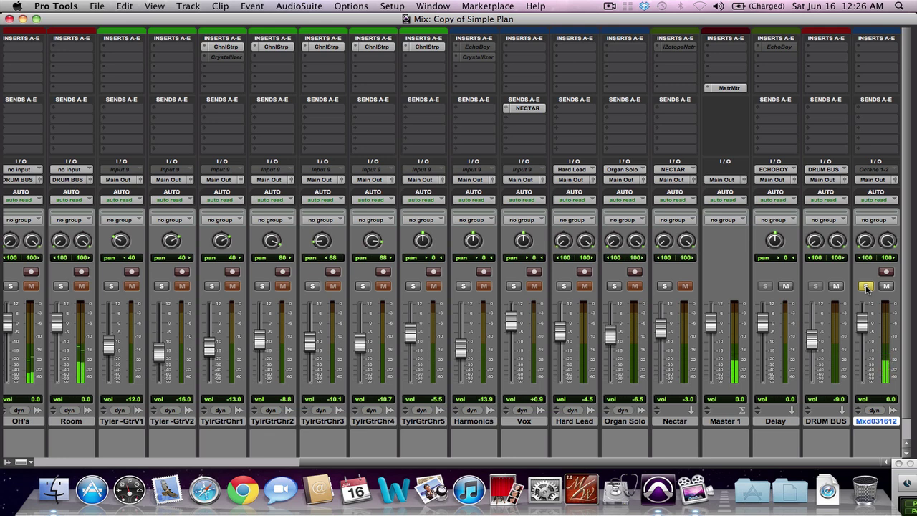
key("XF86AudioRaiseVolume")
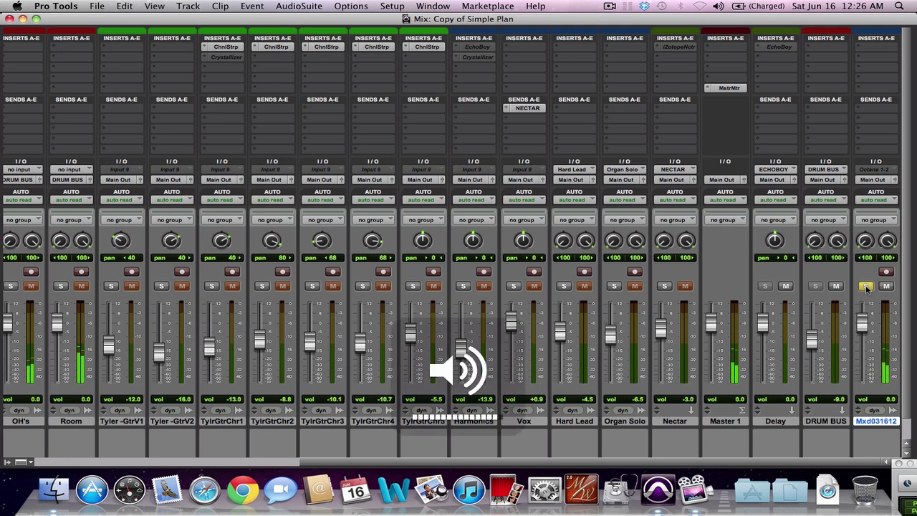
key("XF86AudioRaiseVolume")
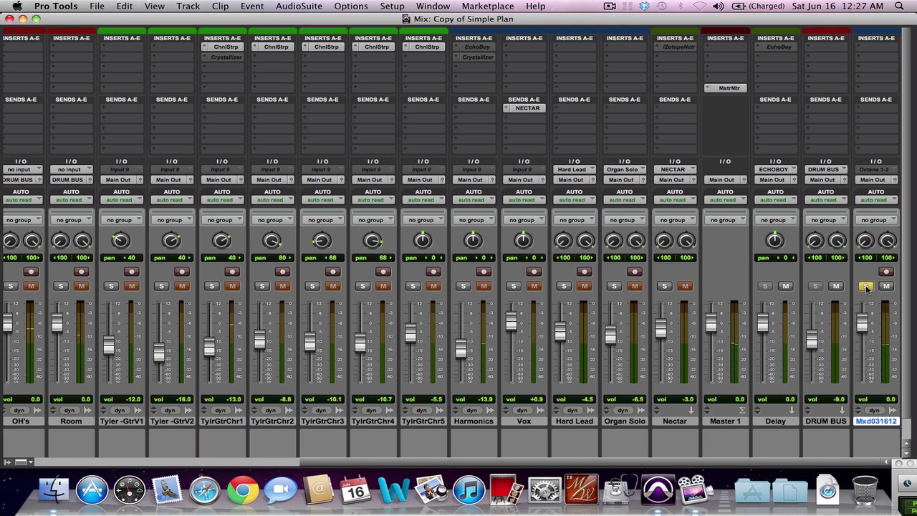
Unsolo Mxd031612, solo the Kick and Snare tracks, and nudge the playback volume up
left_click(865, 286)
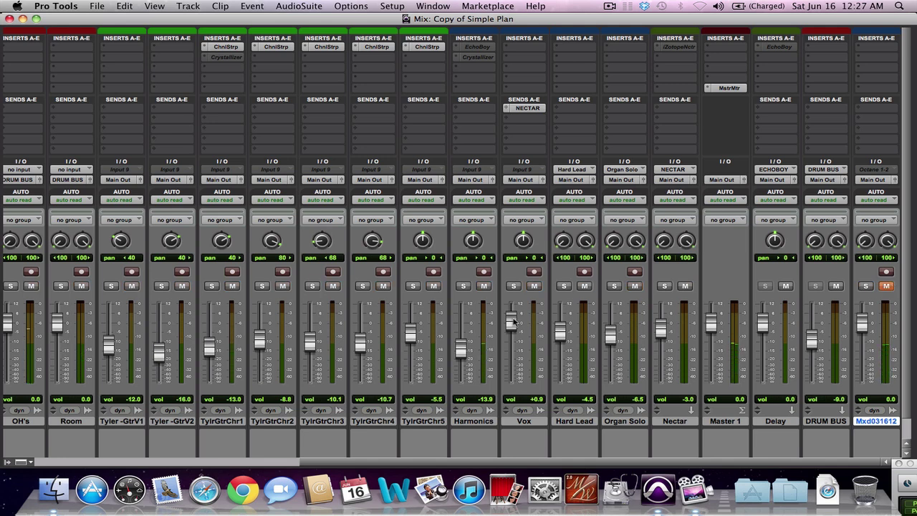
scroll(511, 321, "left", 10)
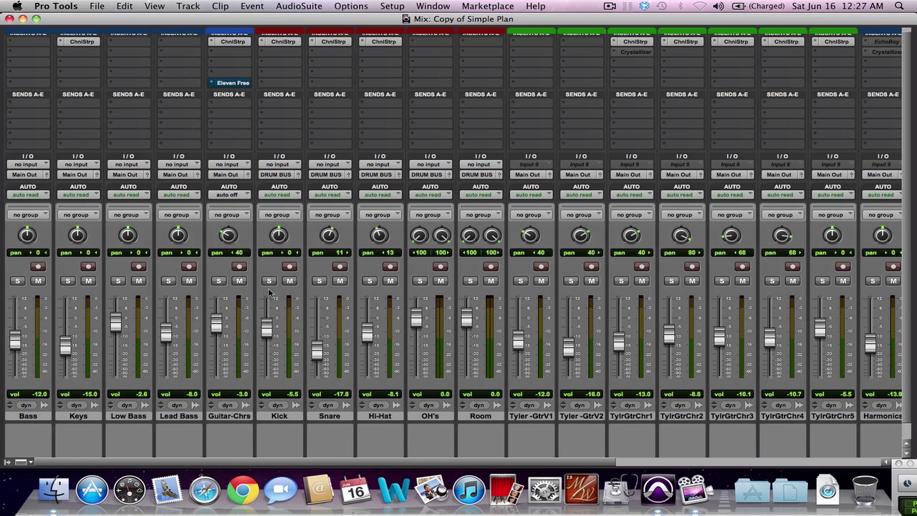
left_click(269, 280)
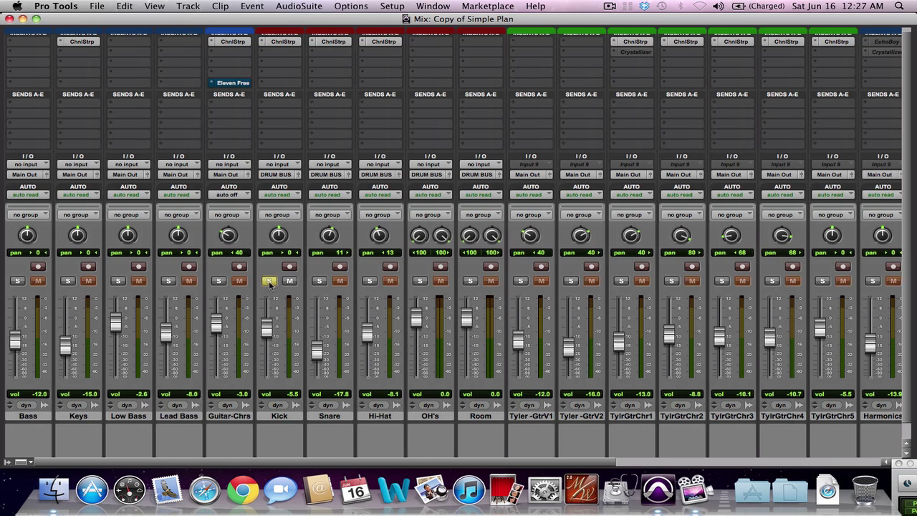
left_click(320, 281)
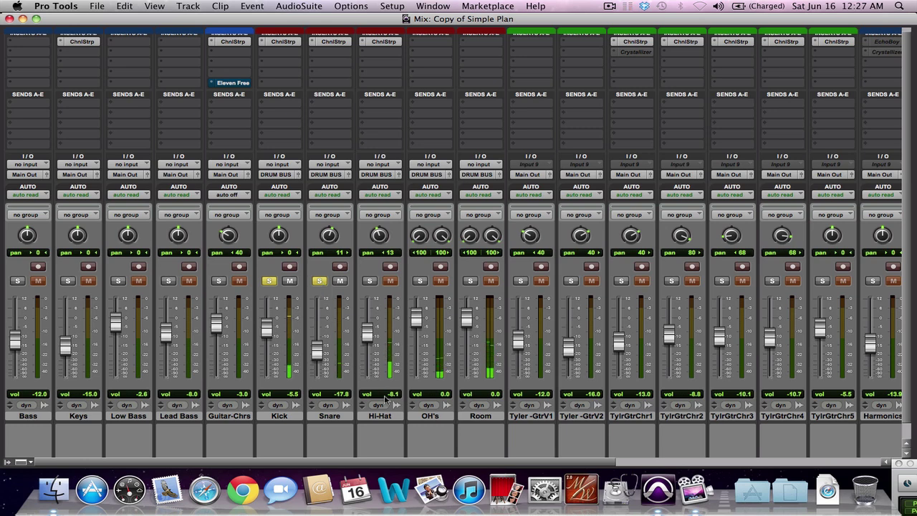
key("XF86AudioRaiseVolume")
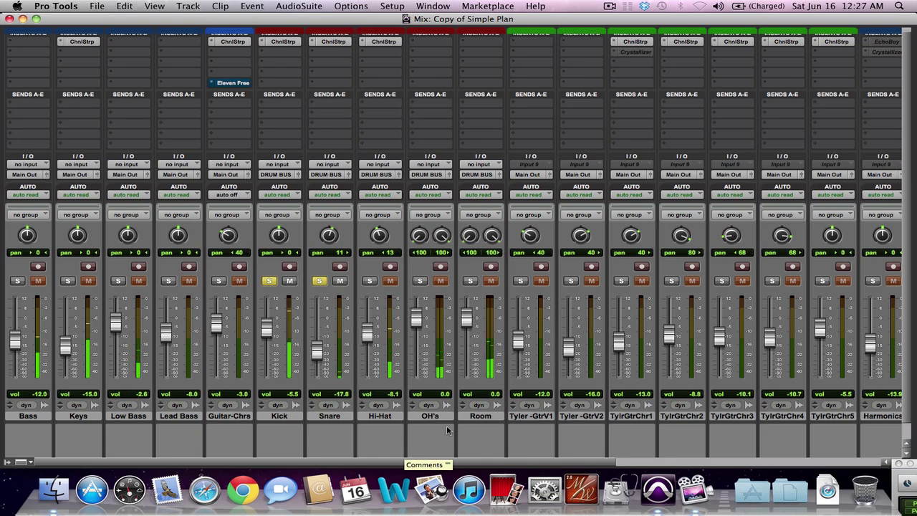
Raise the DRUM BUS fader from -9.0 dB to -0.3 dB
scroll(446, 429, "right", 1)
scroll(447, 430, "right", 7)
scroll(447, 430, "up", 1)
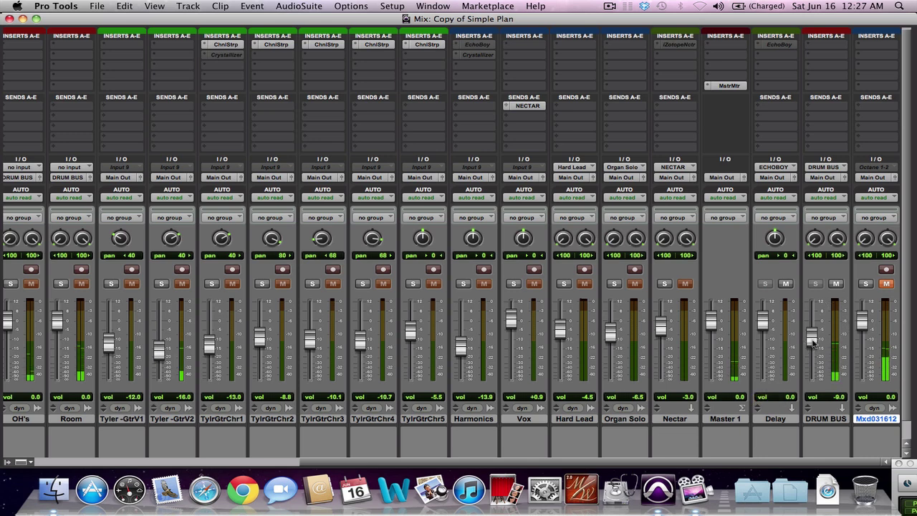
left_click_drag(811, 342, 812, 327)
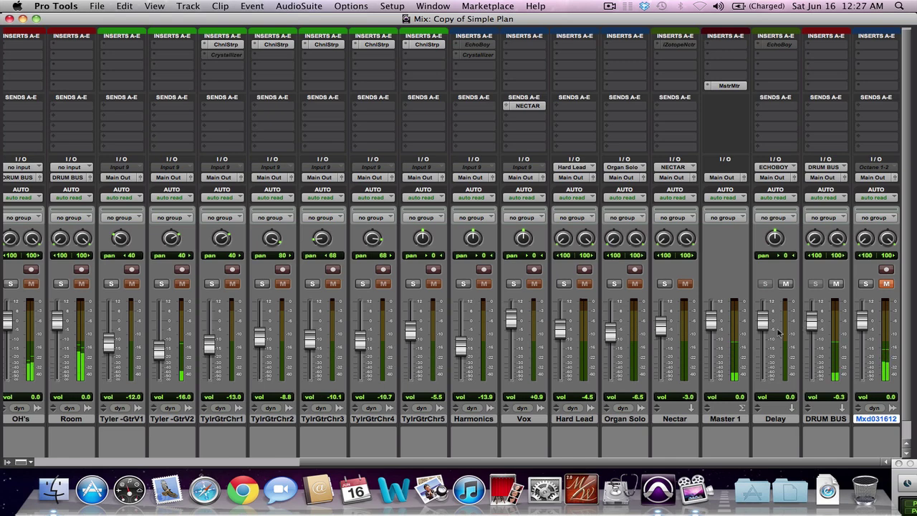
scroll(499, 353, "left", 10)
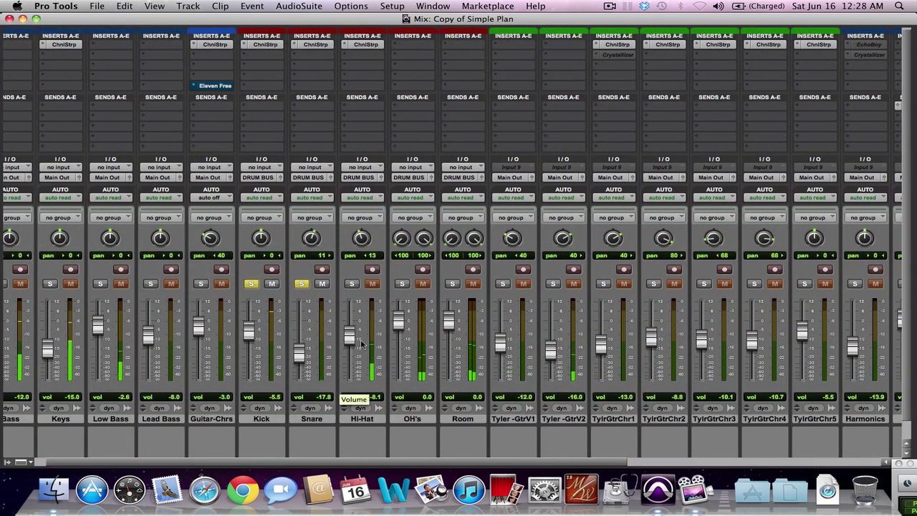
Turn on Solo for the Hi-Hat, OH's and Room strips so the full kit plays
left_click(352, 283)
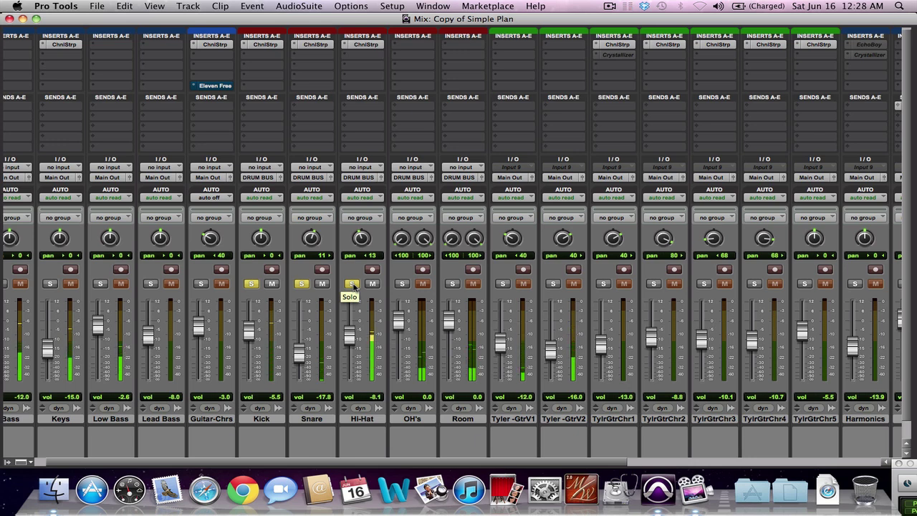
left_click(402, 285)
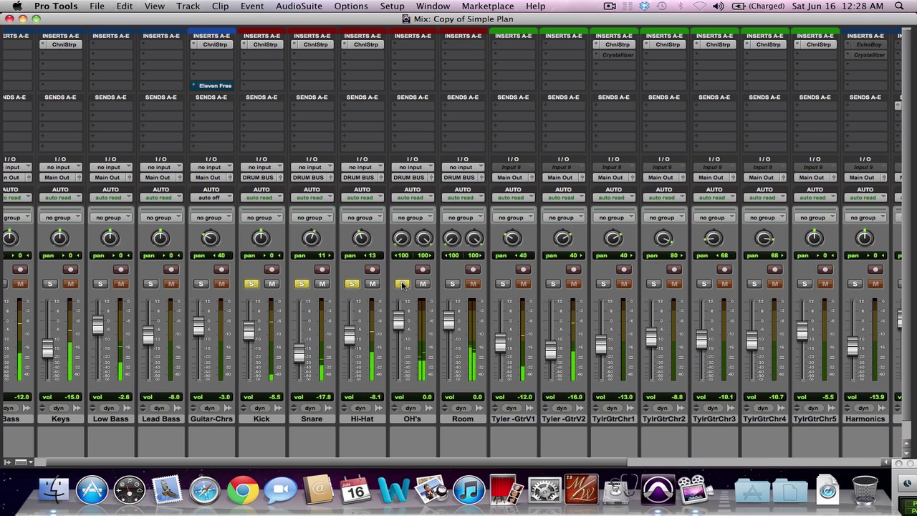
left_click(453, 284)
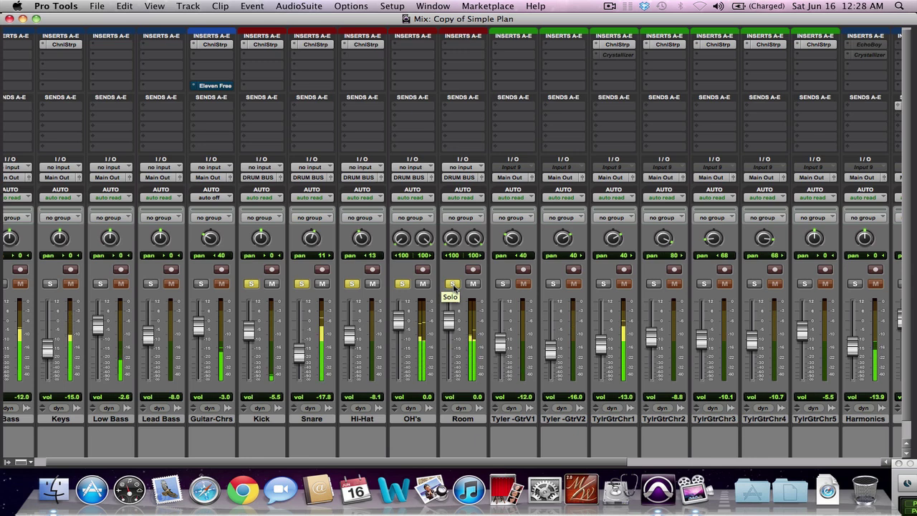
left_click(453, 284)
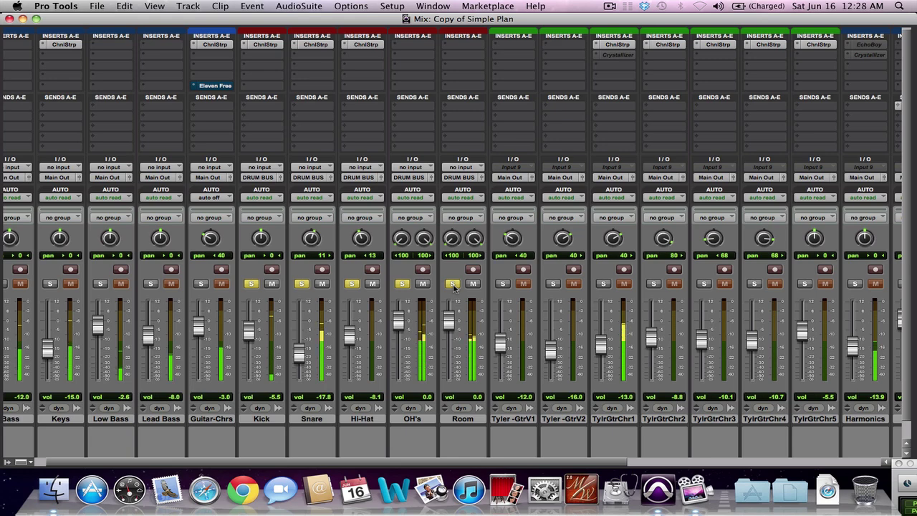
Drag the DRUM BUS fader down from -0.3 dB to -9.5 dB
scroll(453, 286, "right", 10)
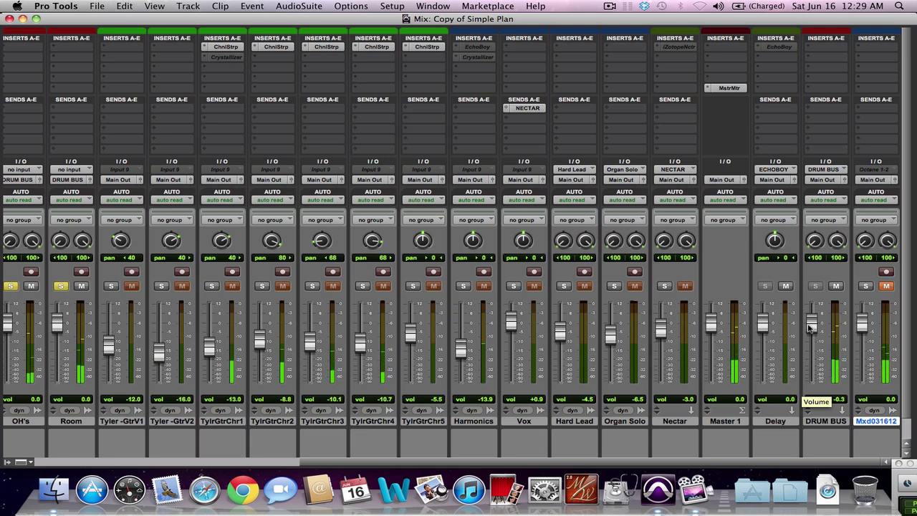
left_click_drag(809, 327, 811, 346)
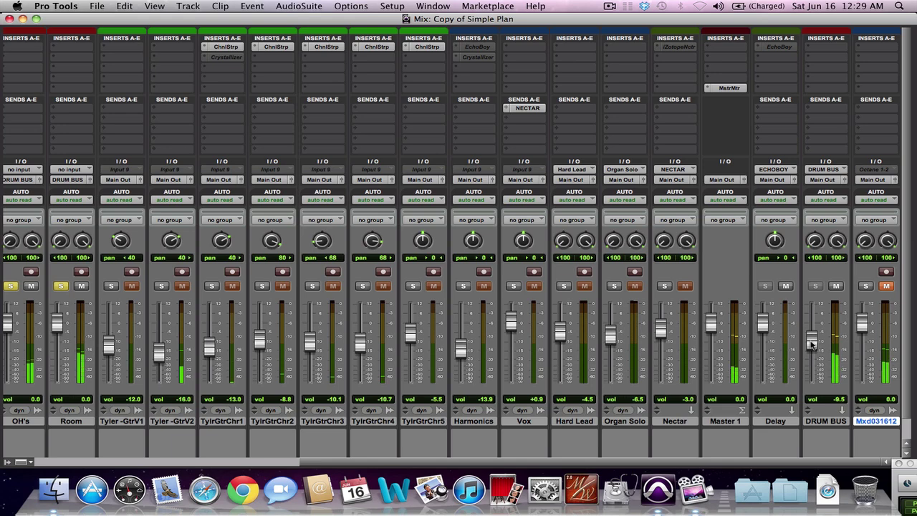
scroll(812, 346, "left", 10)
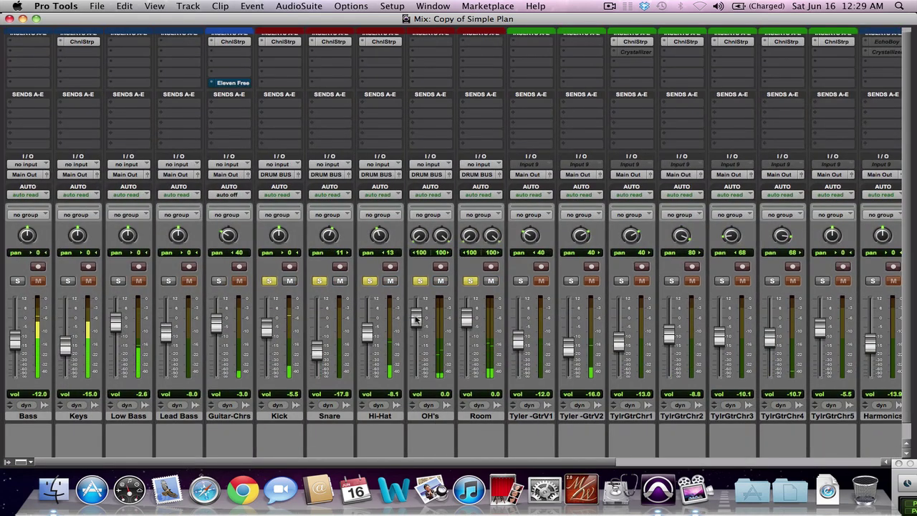
Solo the Bass, Low Bass and Lead Bass tracks
left_click(16, 280)
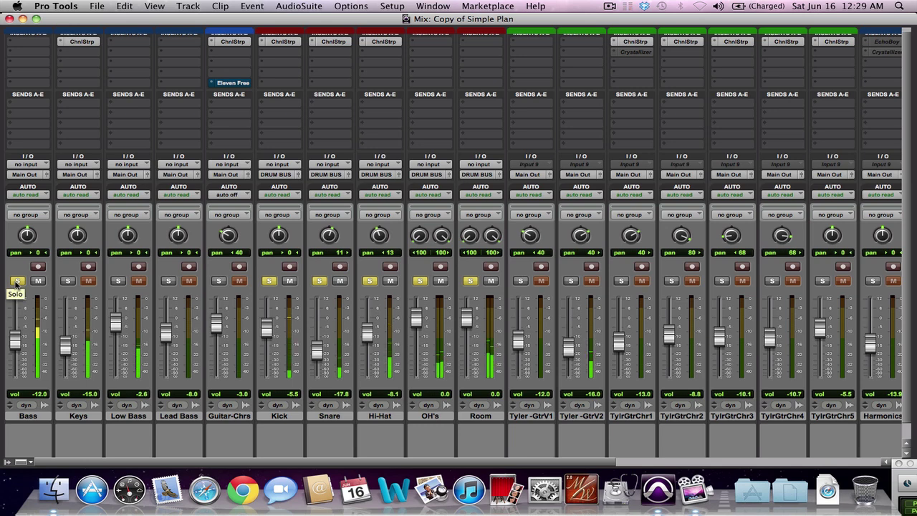
left_click(117, 281)
left_click(168, 281)
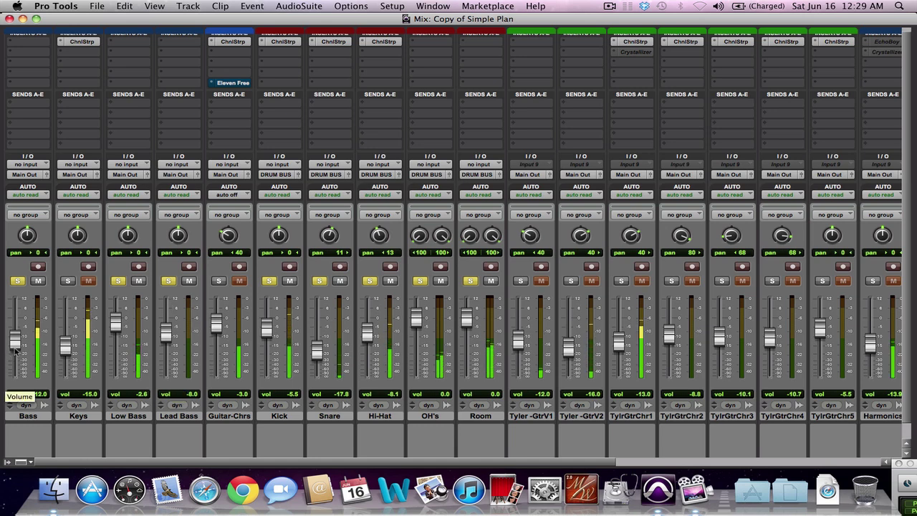
Adjust the Bass fader up to -1.9 dB, then settle it at -11.7 dB
left_click_drag(15, 349, 16, 328)
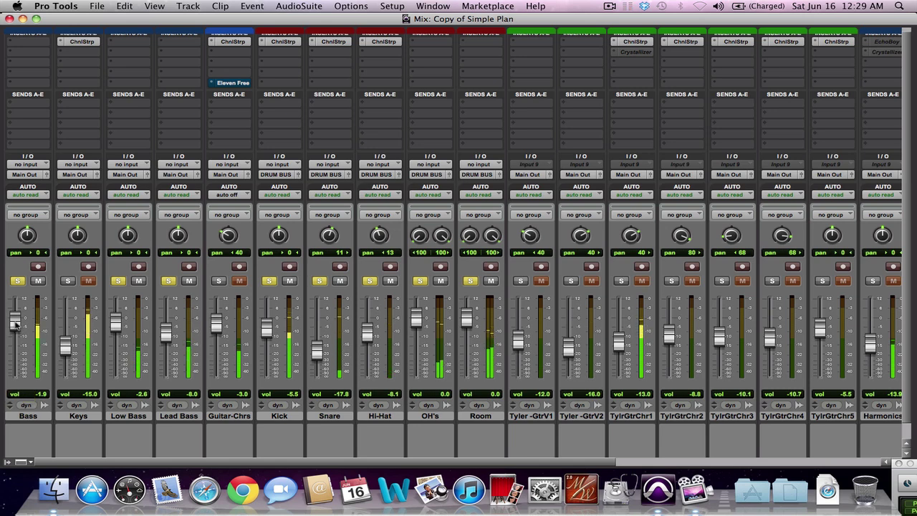
left_click_drag(15, 323, 15, 341)
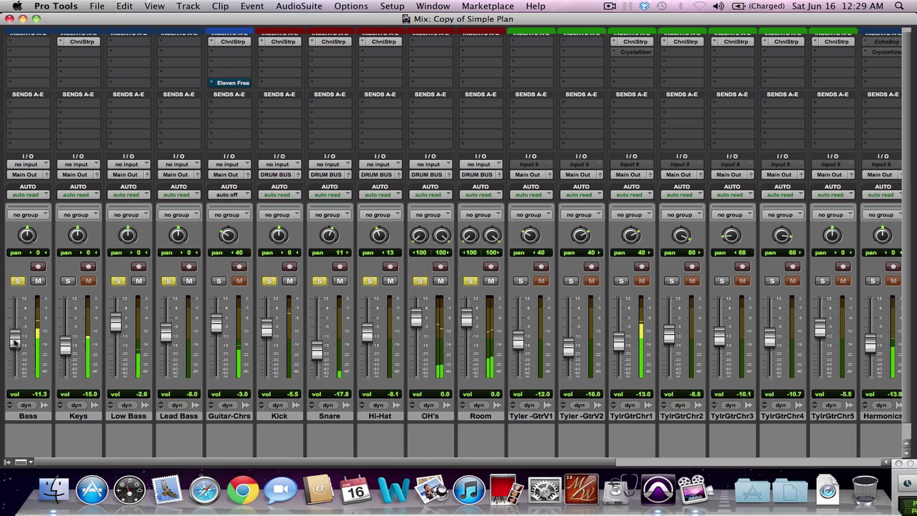
left_click_drag(15, 342, 14, 343)
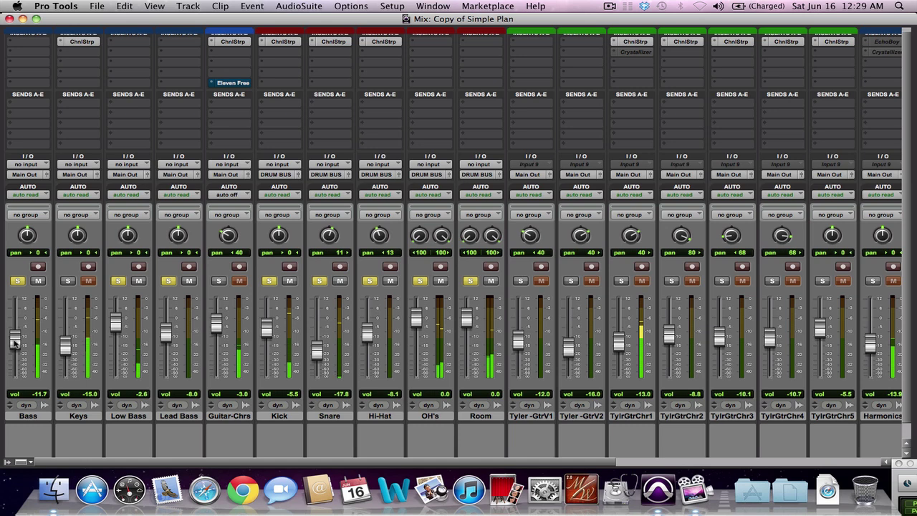
Solo the Keys track and scroll right to watch the Master 1 meter
left_click(68, 280)
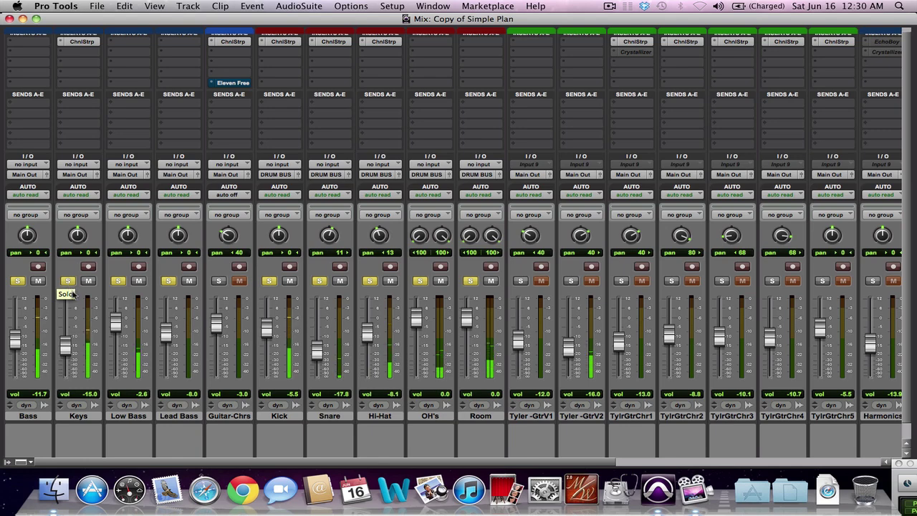
scroll(74, 299, "right", 10)
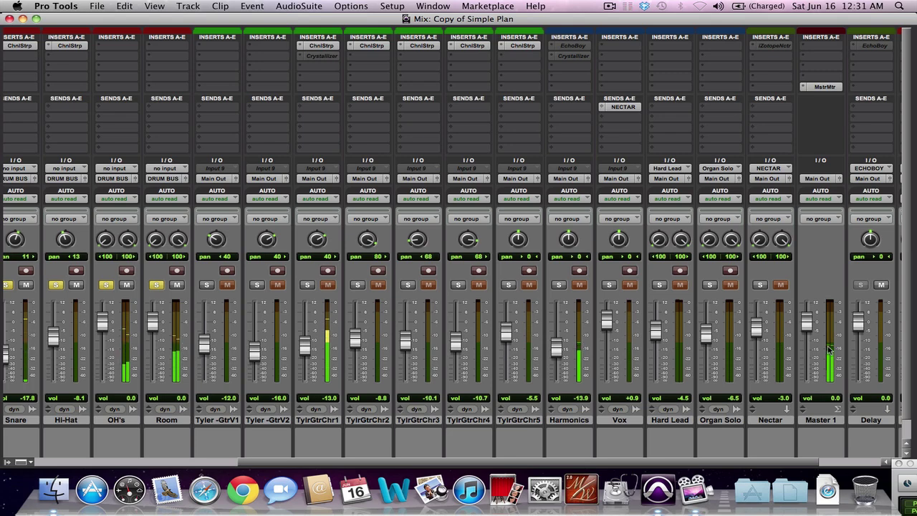
Solo Guitar-Chrs, Tyler -GtrV1, Tyler -GtrV2 and TylrGtrChr1 through TylrGtrChr5
scroll(829, 349, "left", 2)
scroll(829, 349, "left", 10)
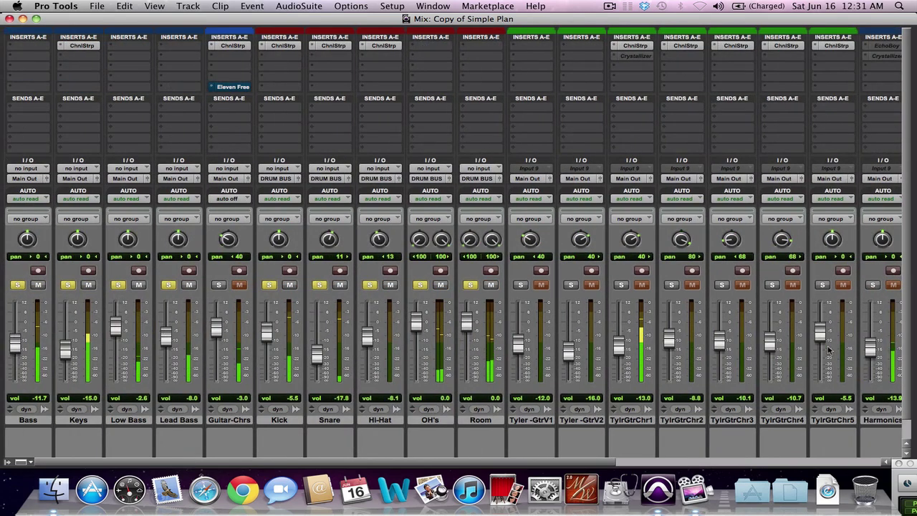
left_click(221, 285)
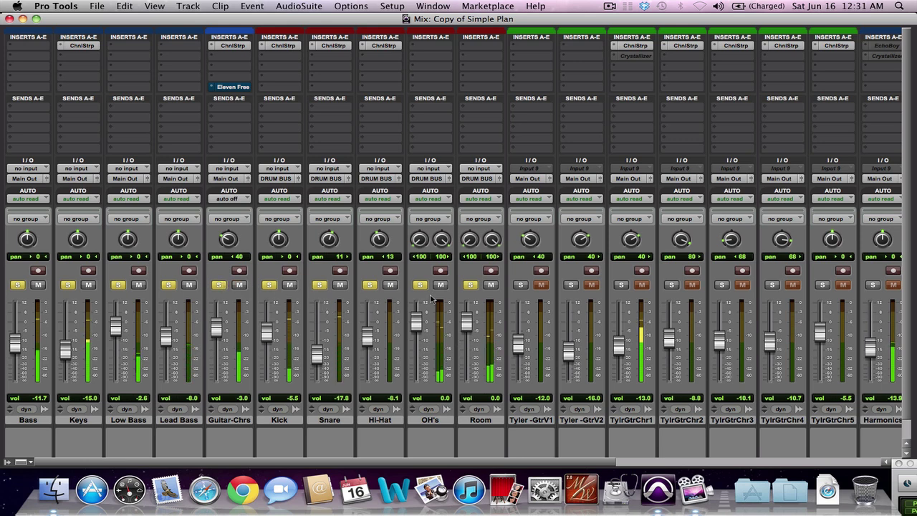
left_click(521, 285)
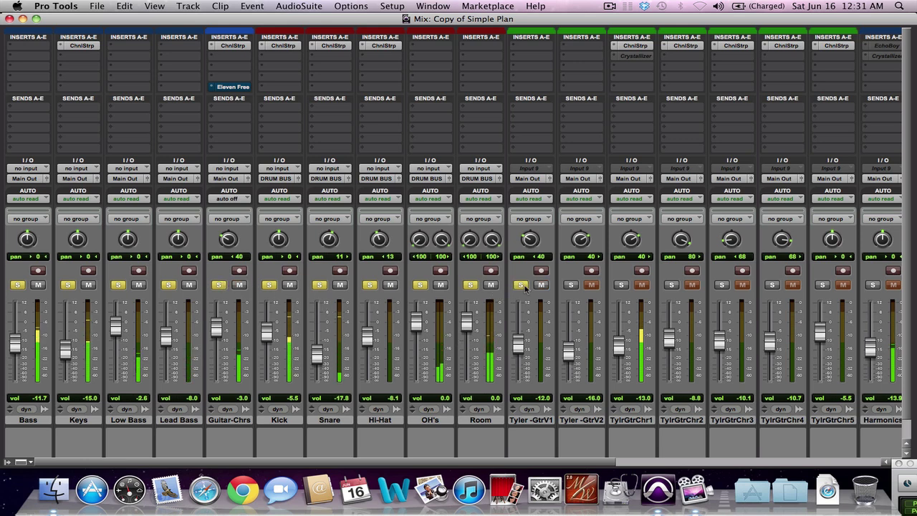
left_click(570, 285)
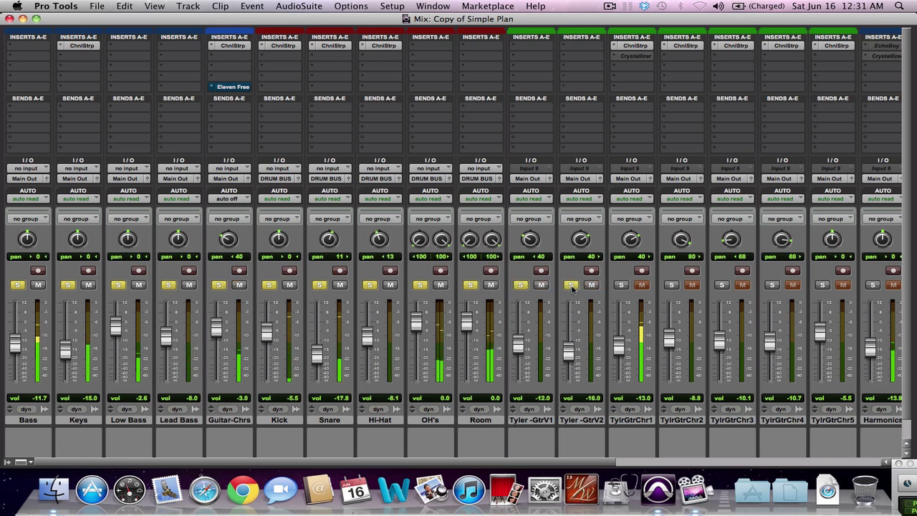
left_click(620, 285)
left_click(671, 285)
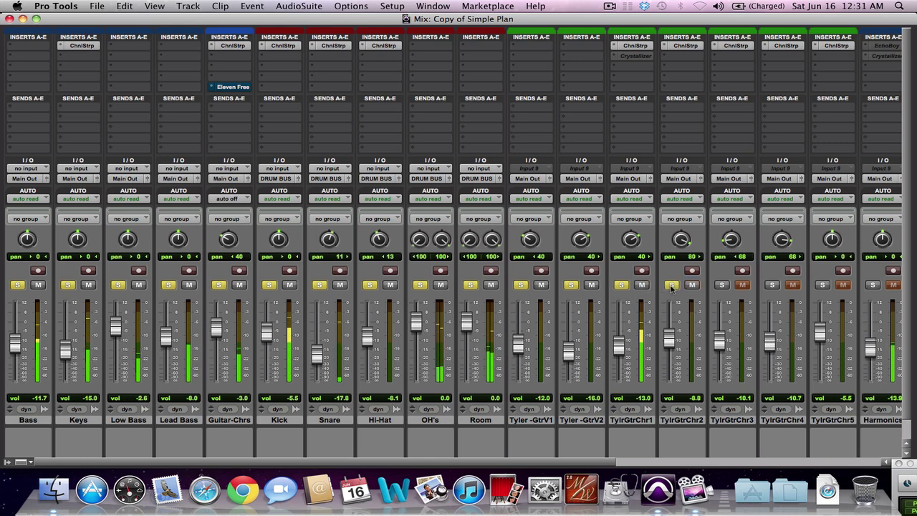
left_click(721, 285)
left_click(771, 285)
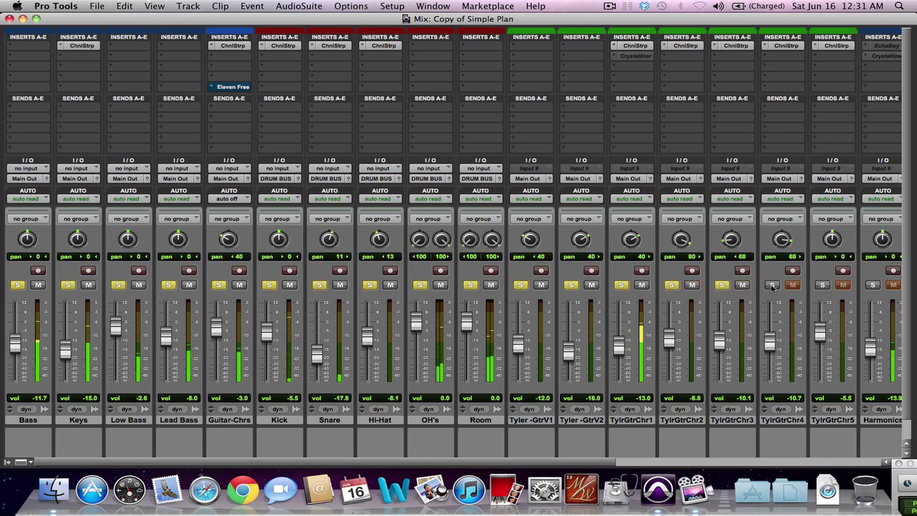
left_click(822, 285)
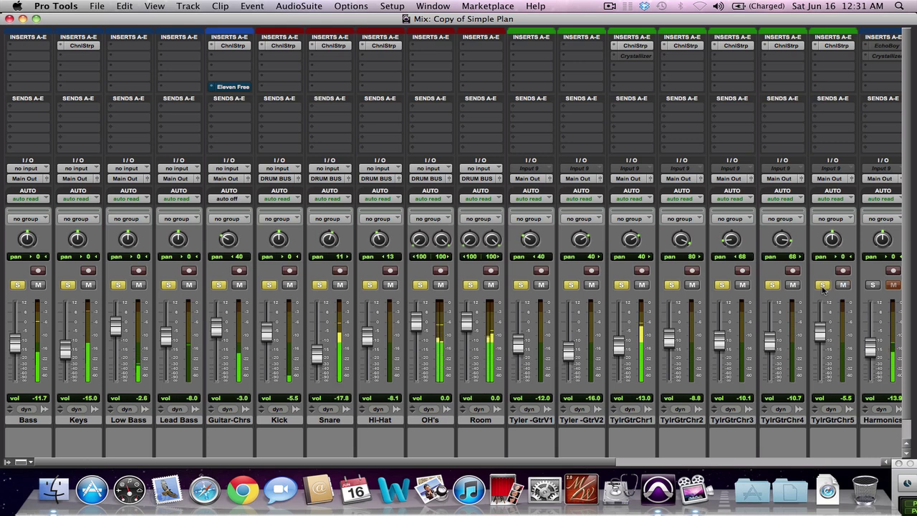
Add Harmonics and Organ Solo to the soloed tracks
scroll(788, 298, "right", 5)
left_click(767, 286)
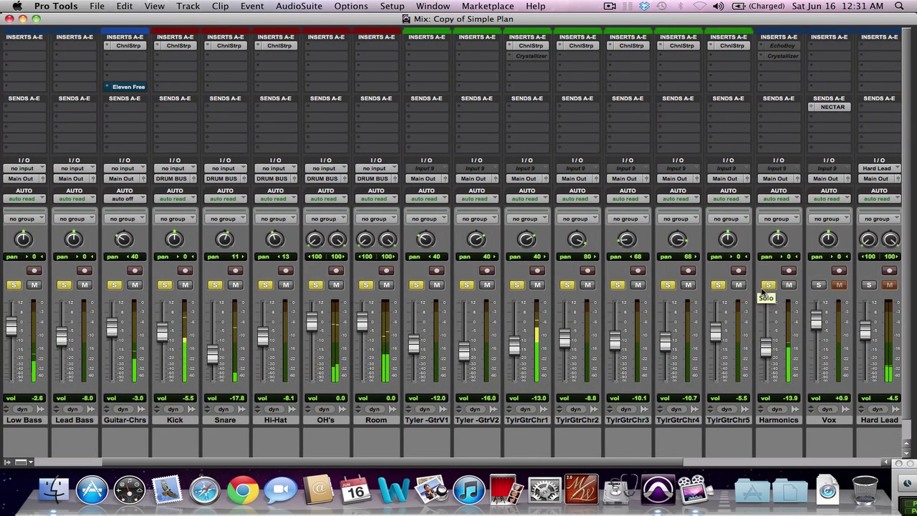
scroll(764, 290, "right", 1)
scroll(764, 290, "right", 1)
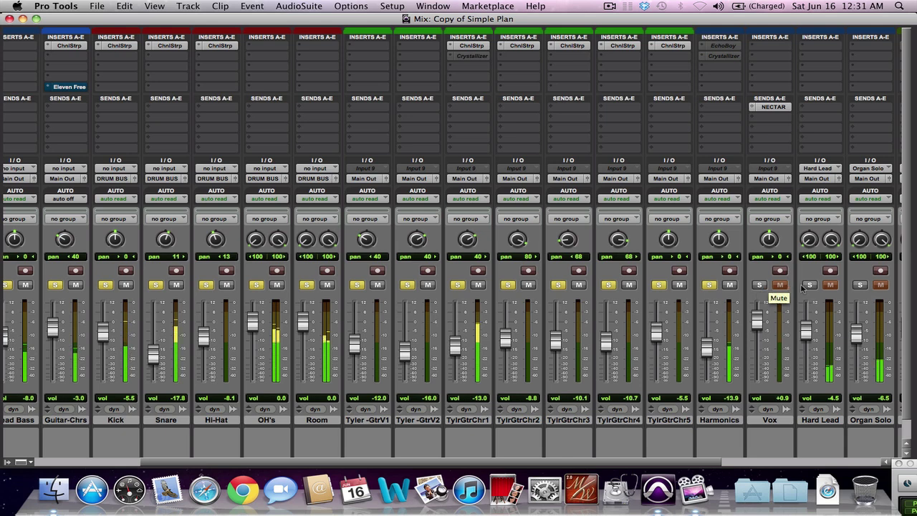
left_click(859, 285)
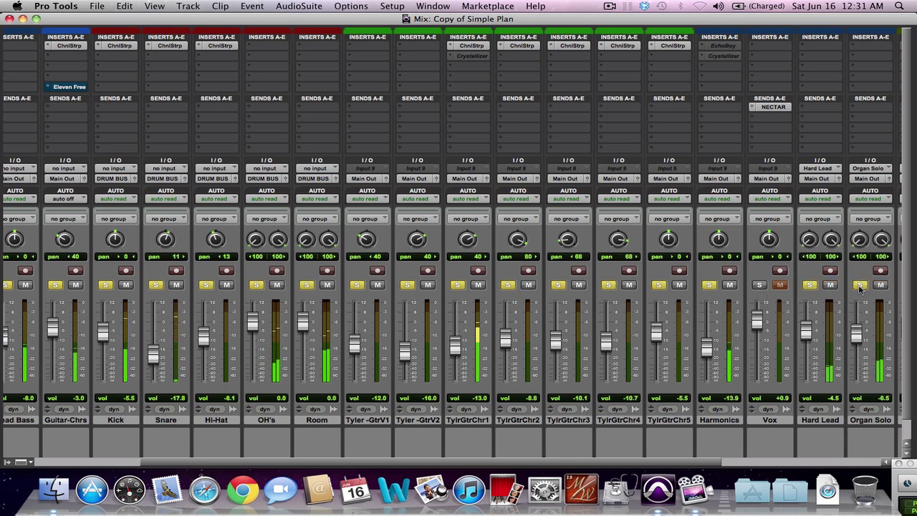
scroll(733, 297, "right", 3)
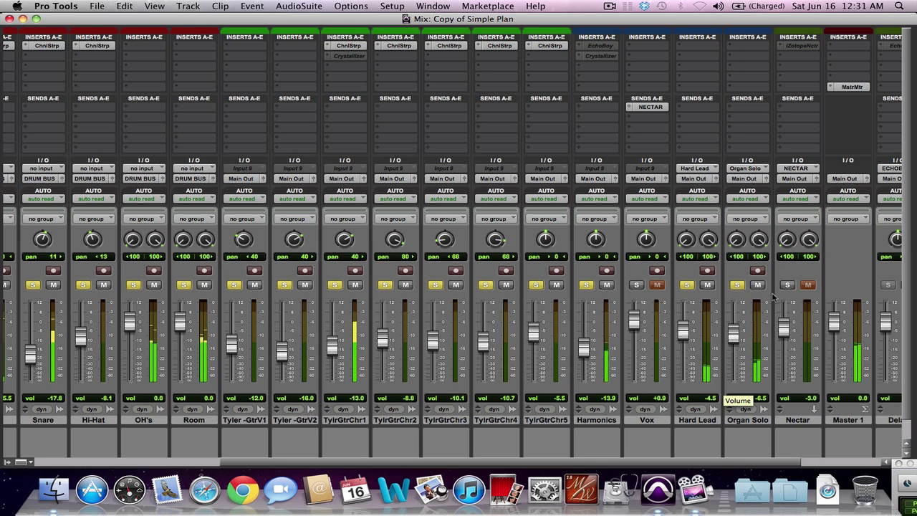
scroll(705, 306, "right", 3)
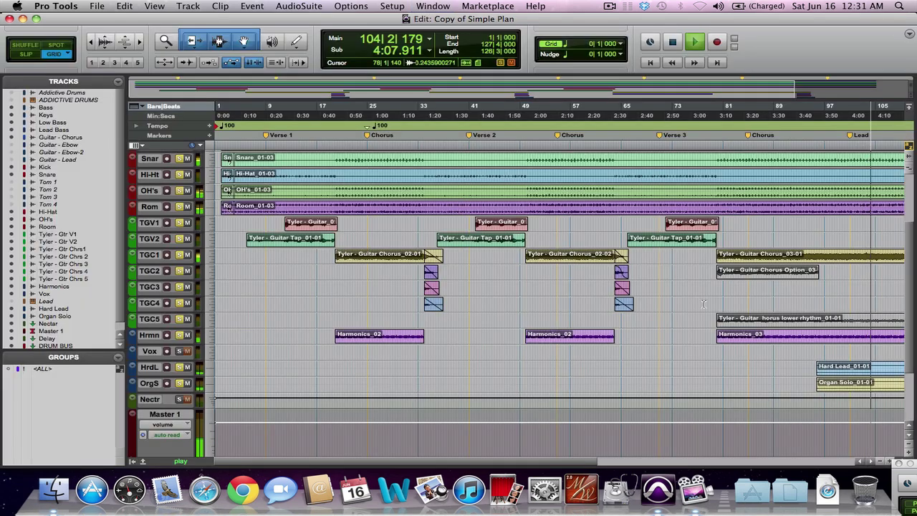
key("super+equal")
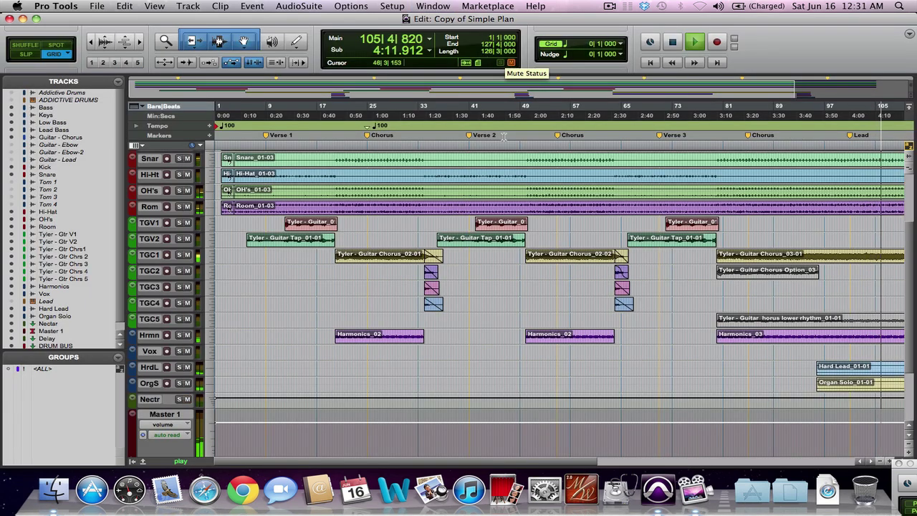
key("super+equal")
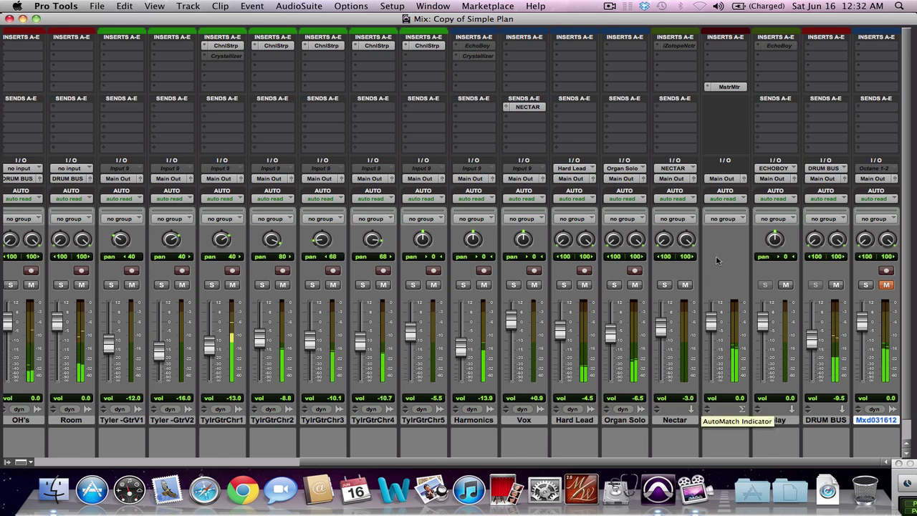
left_click(723, 87)
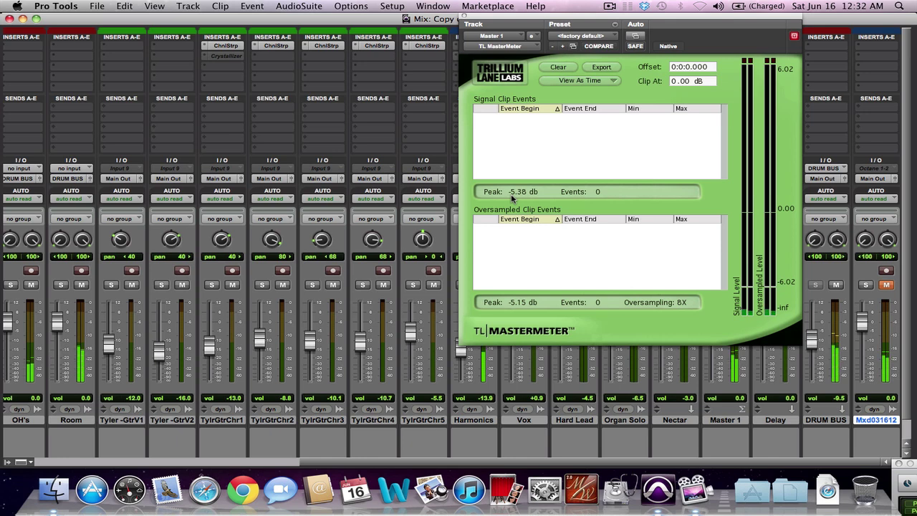
left_click(467, 18)
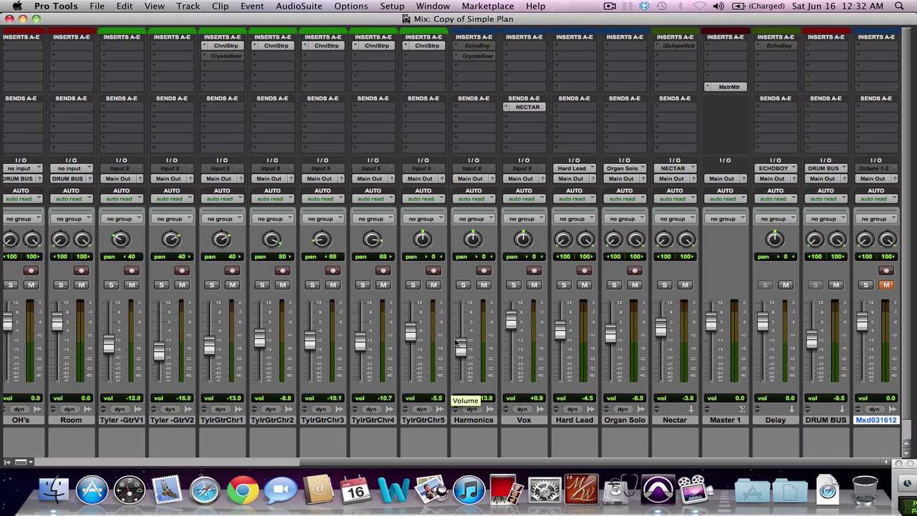
scroll(465, 333, "left", 10)
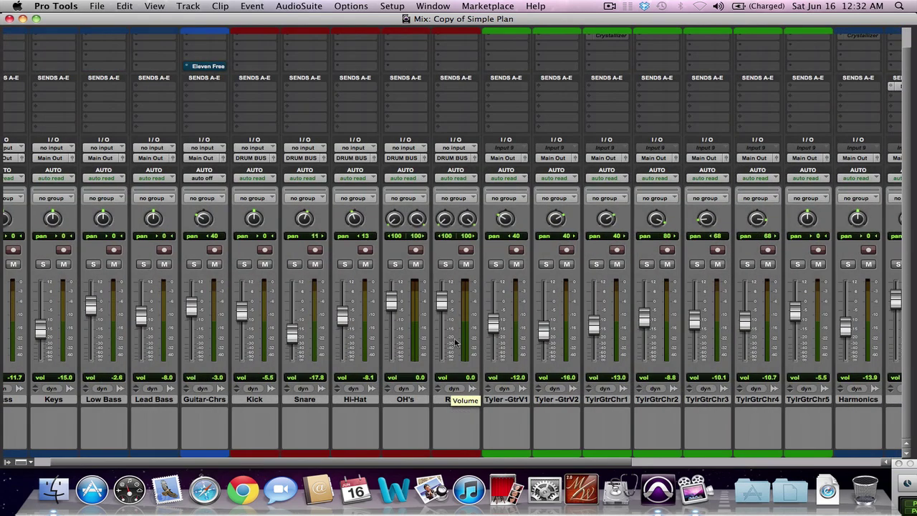
scroll(456, 344, "left", 2)
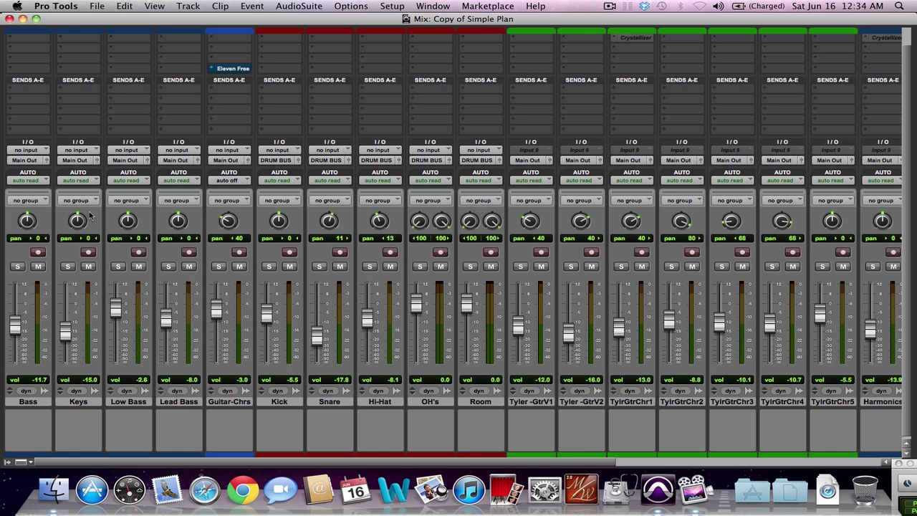
Open the Bounce to Disk dialog and set WAV file type with Interleaved format
left_click(98, 7)
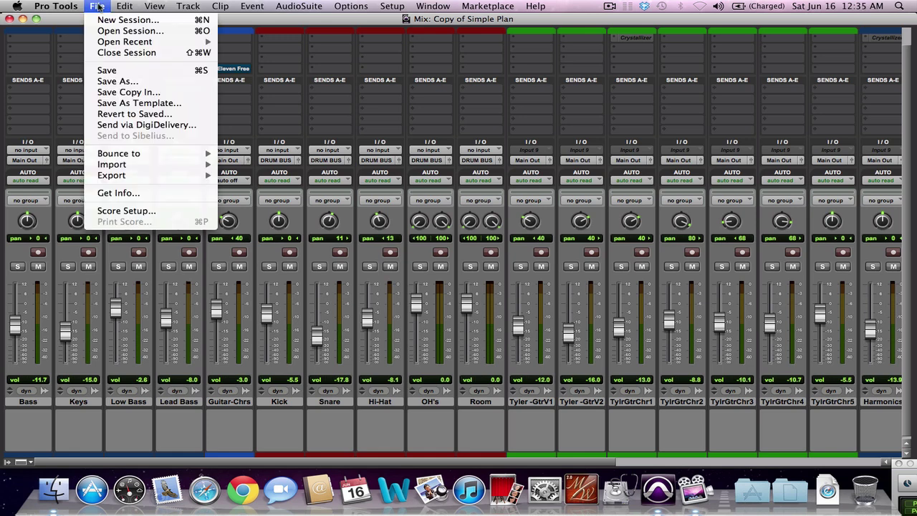
mouse_move(186, 156)
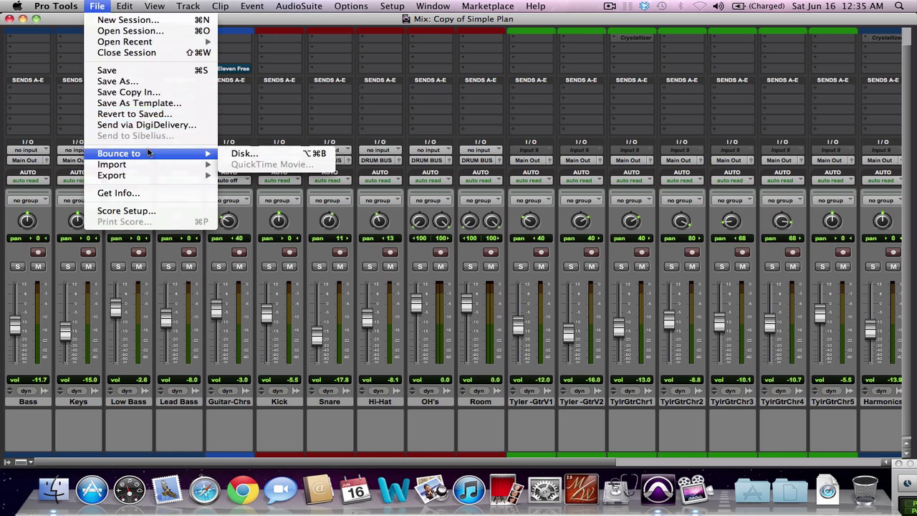
left_click(243, 154)
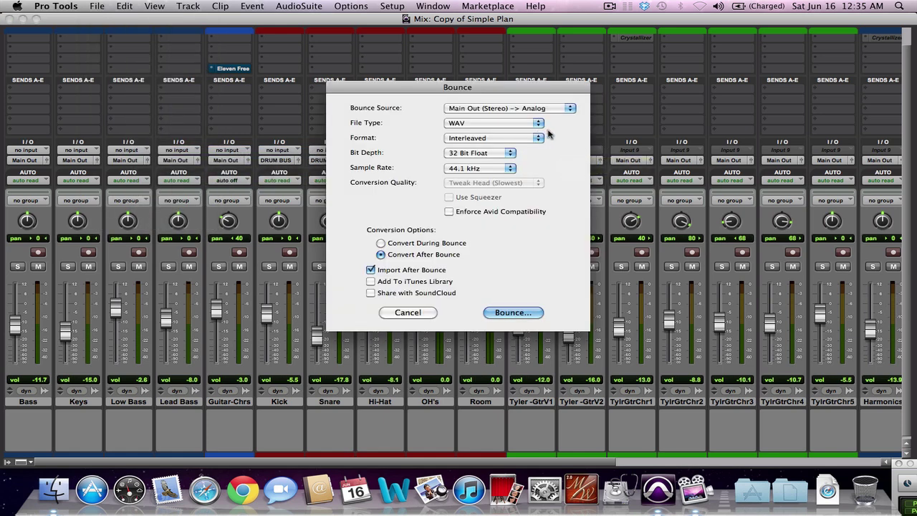
left_click(539, 124)
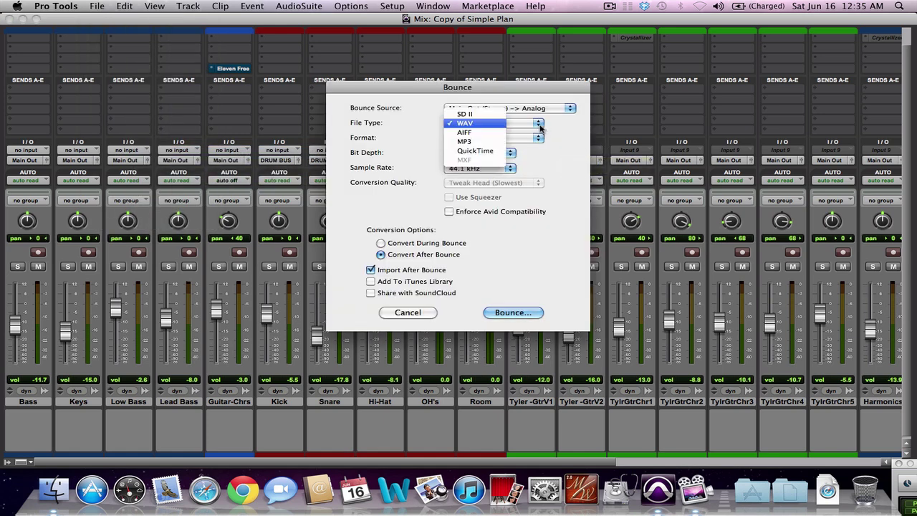
left_click(470, 124)
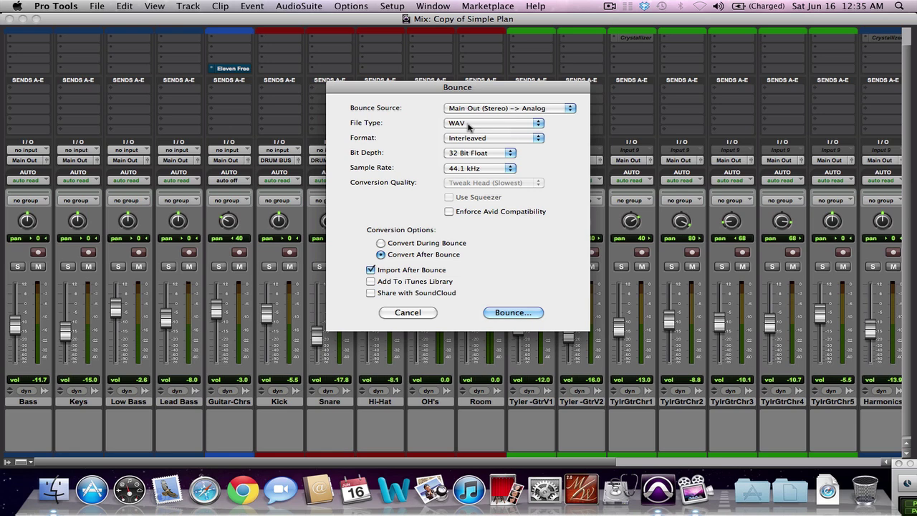
left_click(538, 138)
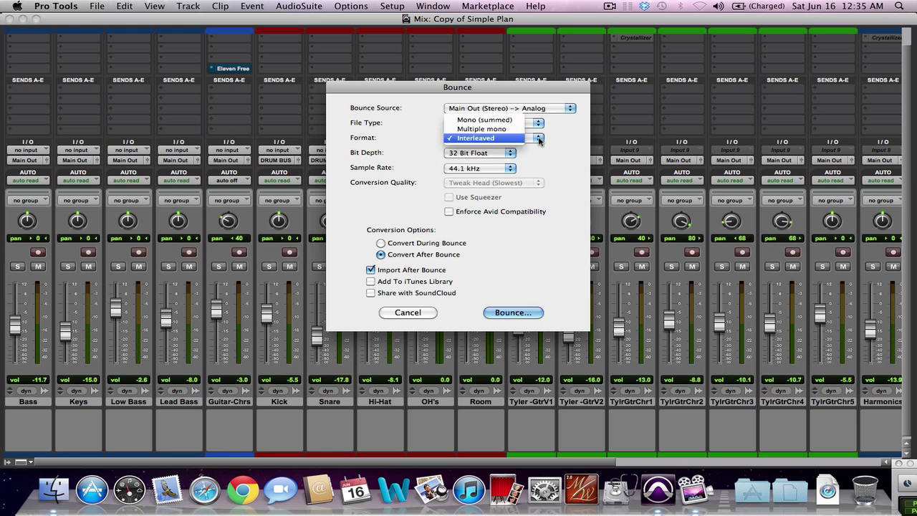
left_click(509, 140)
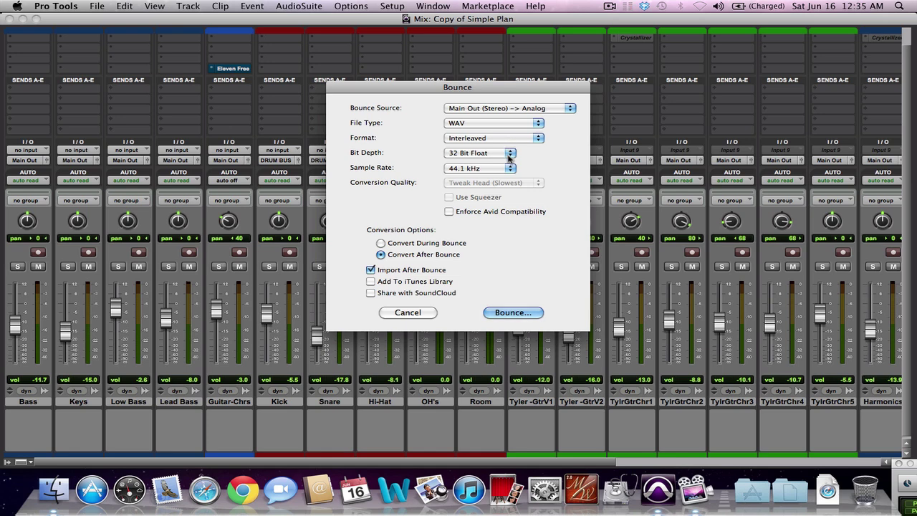
Keep the bounce sample rate at 44.1 kHz with Import After Bounce left on
left_click(508, 169)
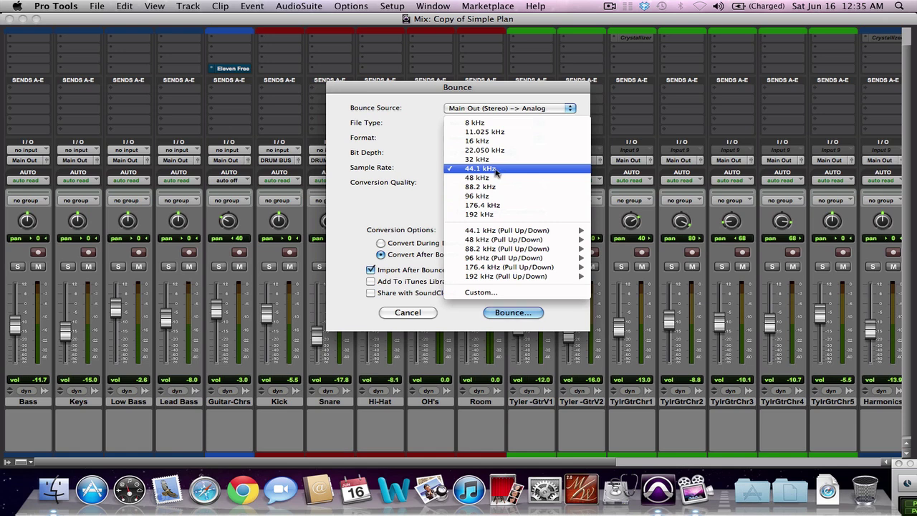
left_click(496, 170)
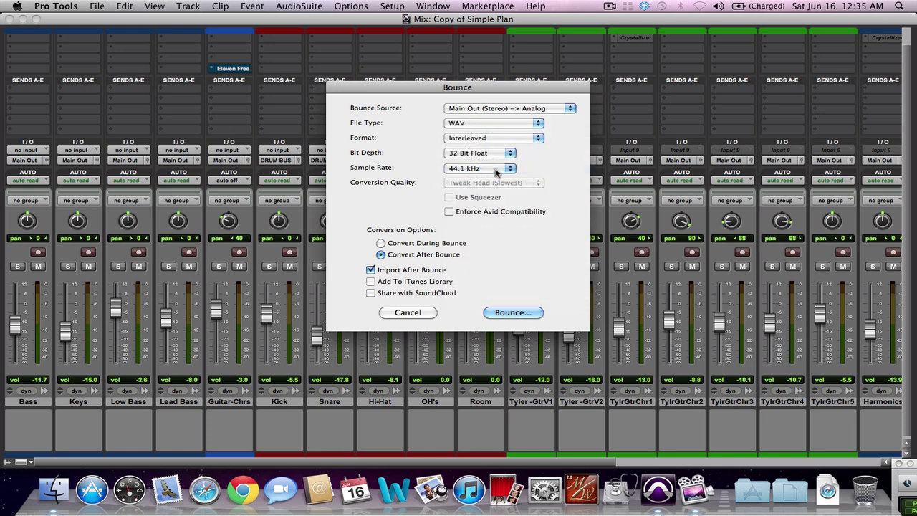
left_click(370, 270)
left_click(371, 270)
Start the bounce to reach the Save Bounce As dialog, then cancel without saving
left_click(514, 312)
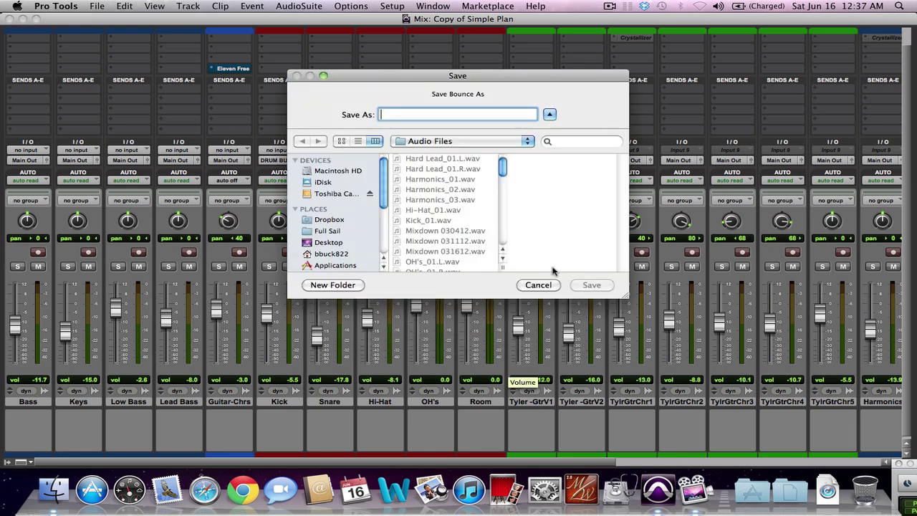
left_click(538, 285)
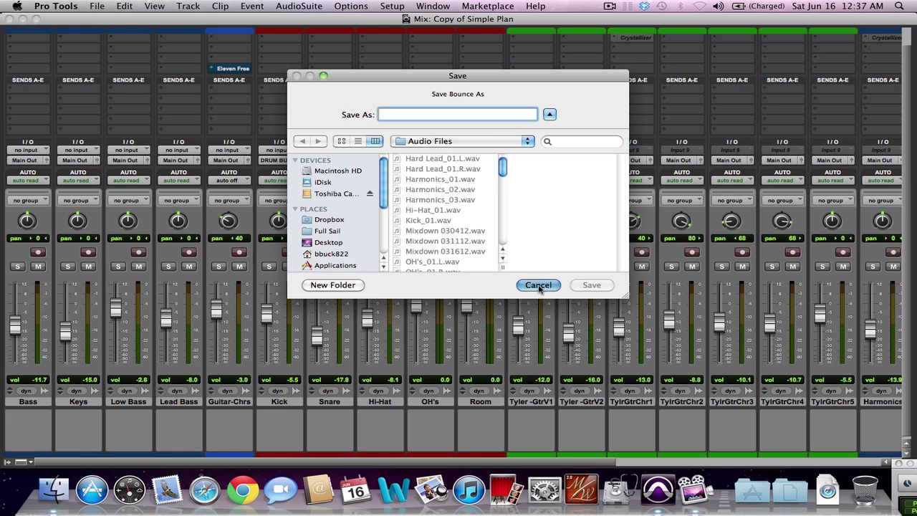